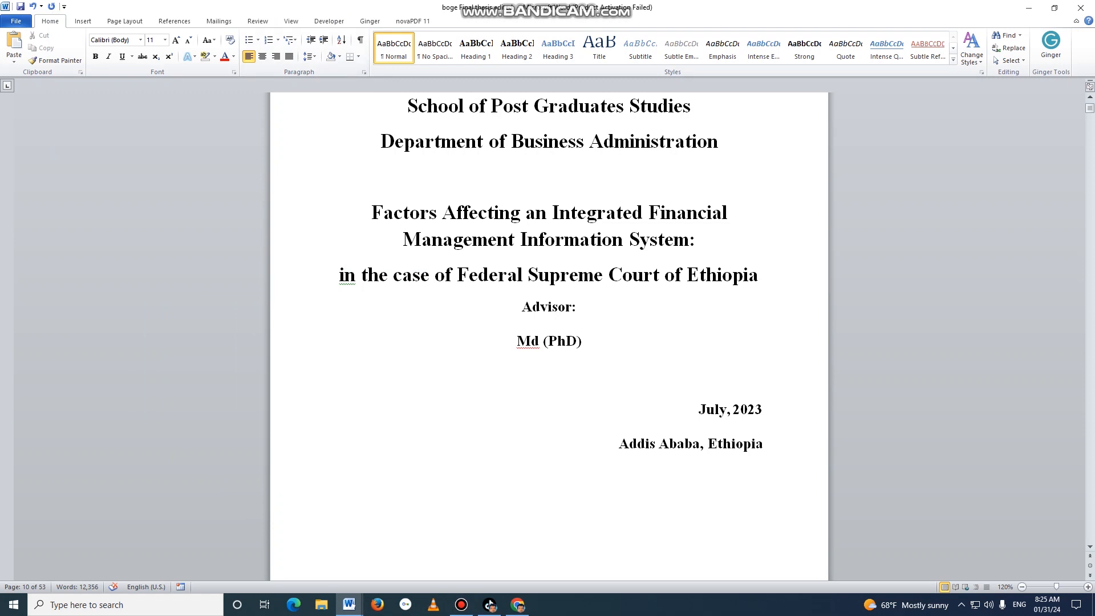
Show the formatting marks and delete the page break at the end of the cover page.
scroll(549, 336, "down", 20)
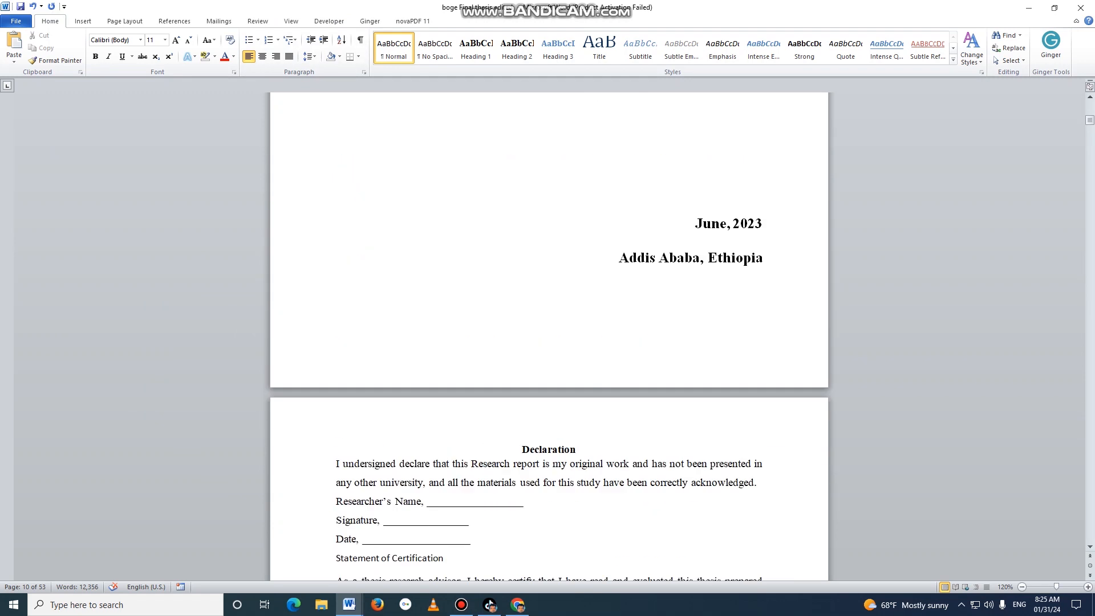
scroll(548, 336, "down", 15)
scroll(549, 337, "up", 18)
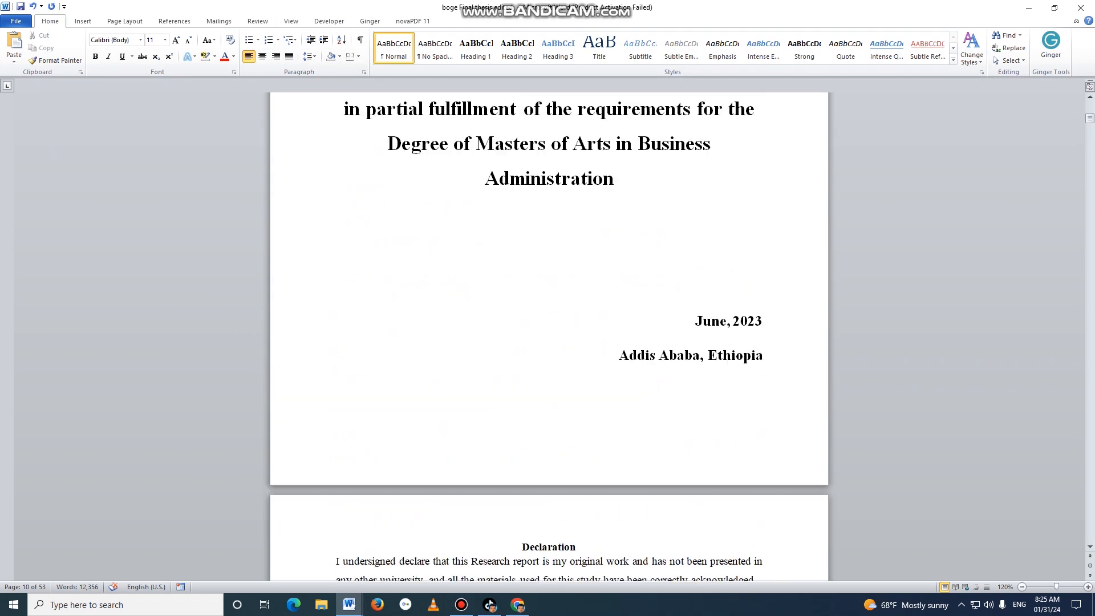
scroll(549, 336, "up", 15)
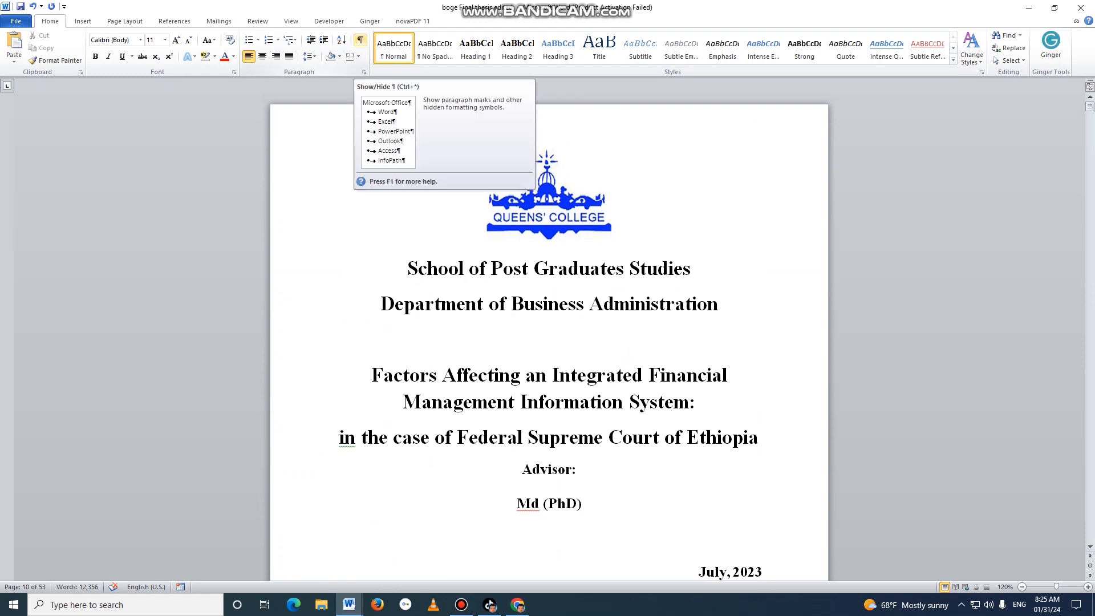
left_click(360, 40)
scroll(549, 336, "down", 12)
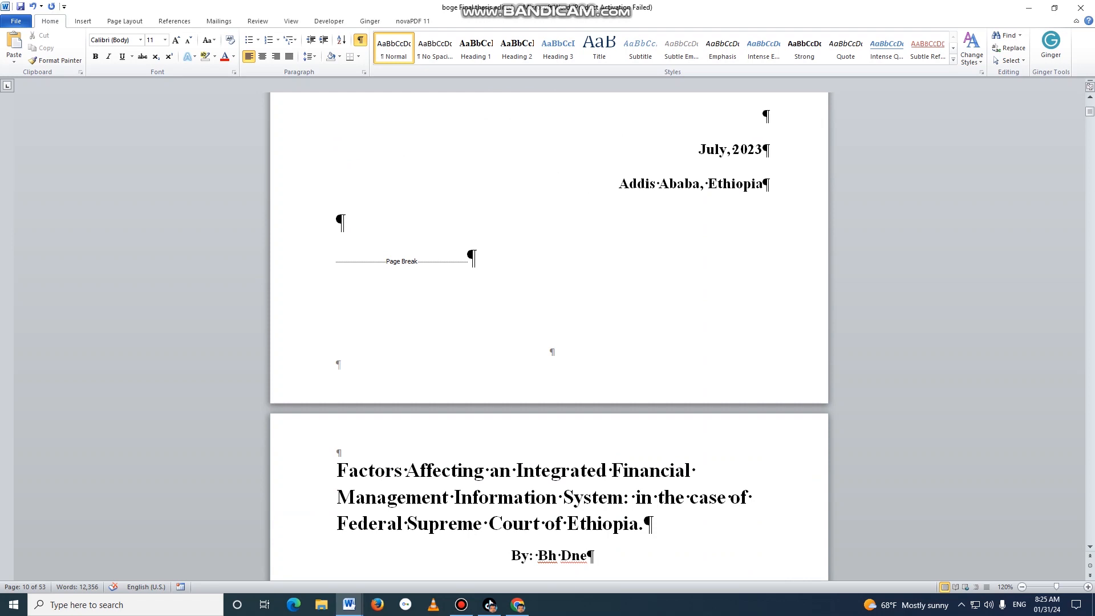
left_click(337, 257)
key("Delete")
Delete the next-page section break between the abstract's keywords and the CHAPTER ONE heading.
scroll(337, 256, "down", 14)
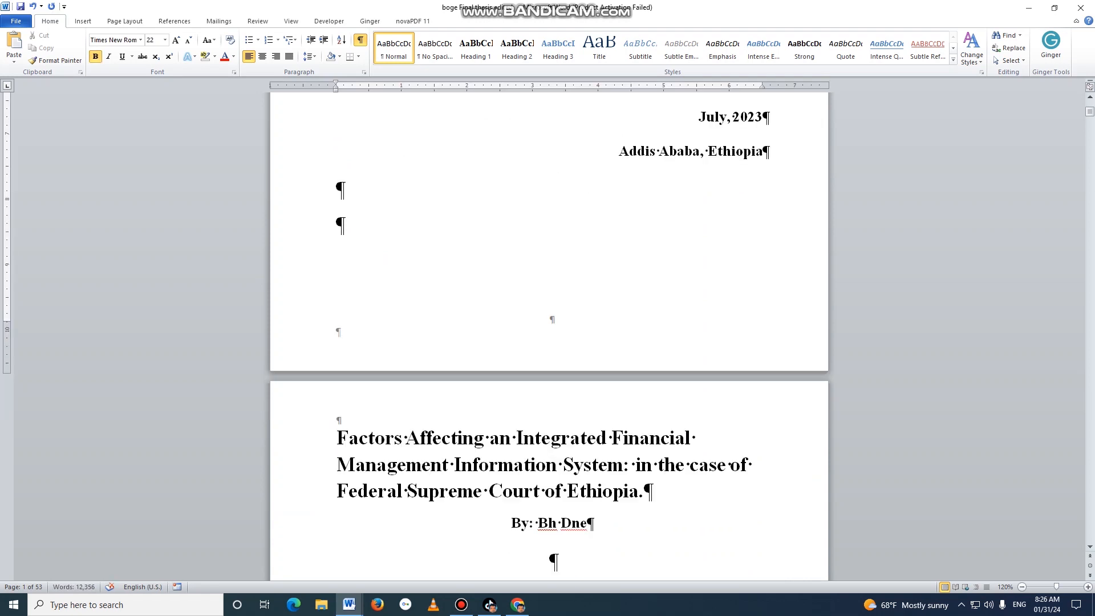
scroll(549, 337, "down", 16)
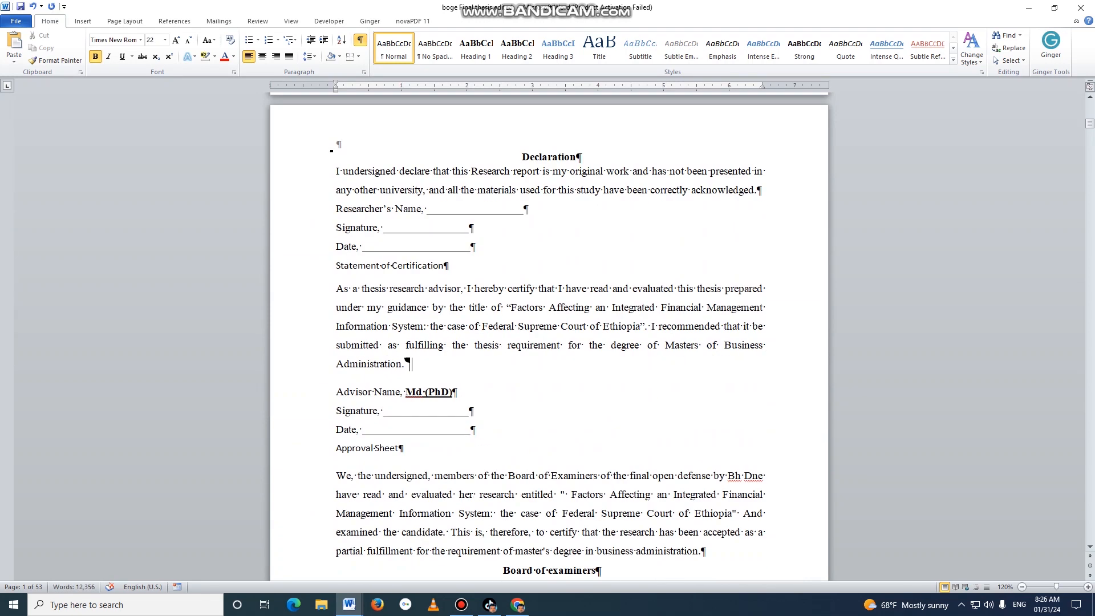
scroll(549, 336, "down", 18)
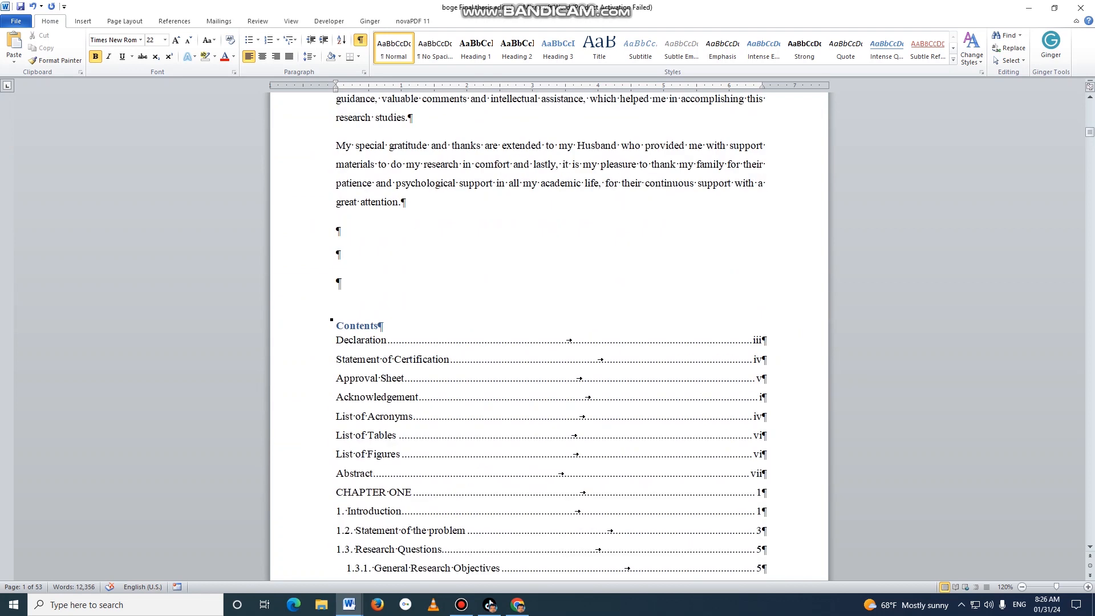
scroll(548, 337, "down", 5)
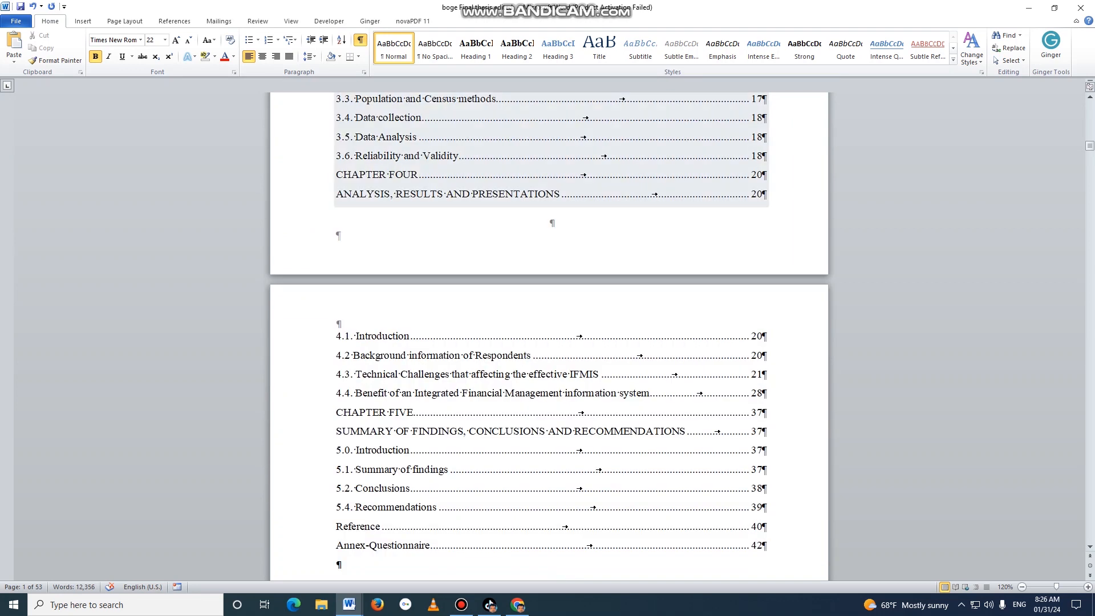
scroll(548, 337, "down", 20)
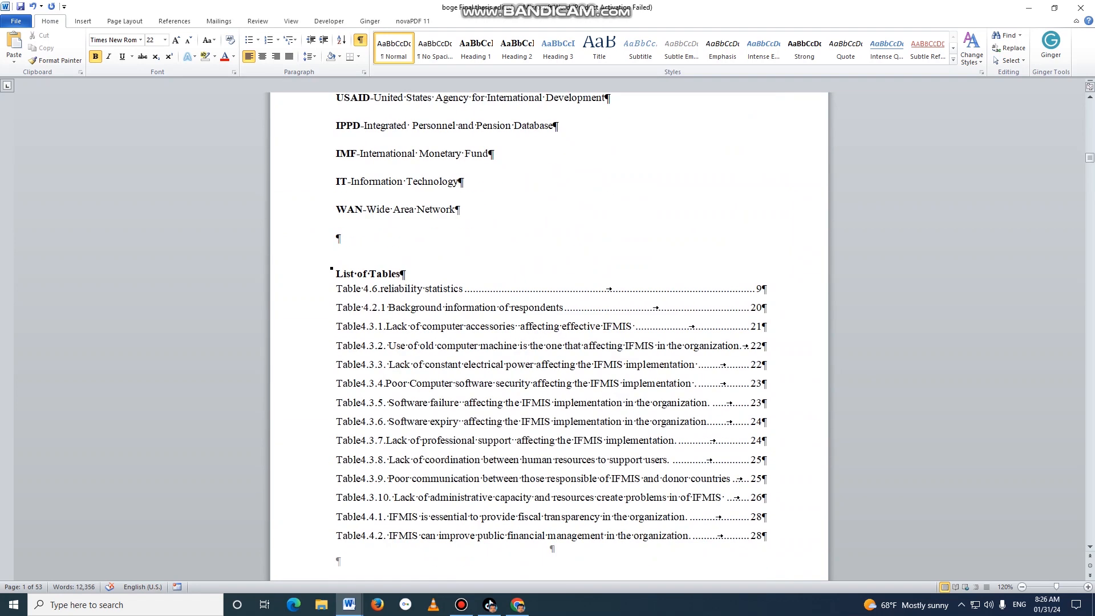
scroll(549, 336, "down", 15)
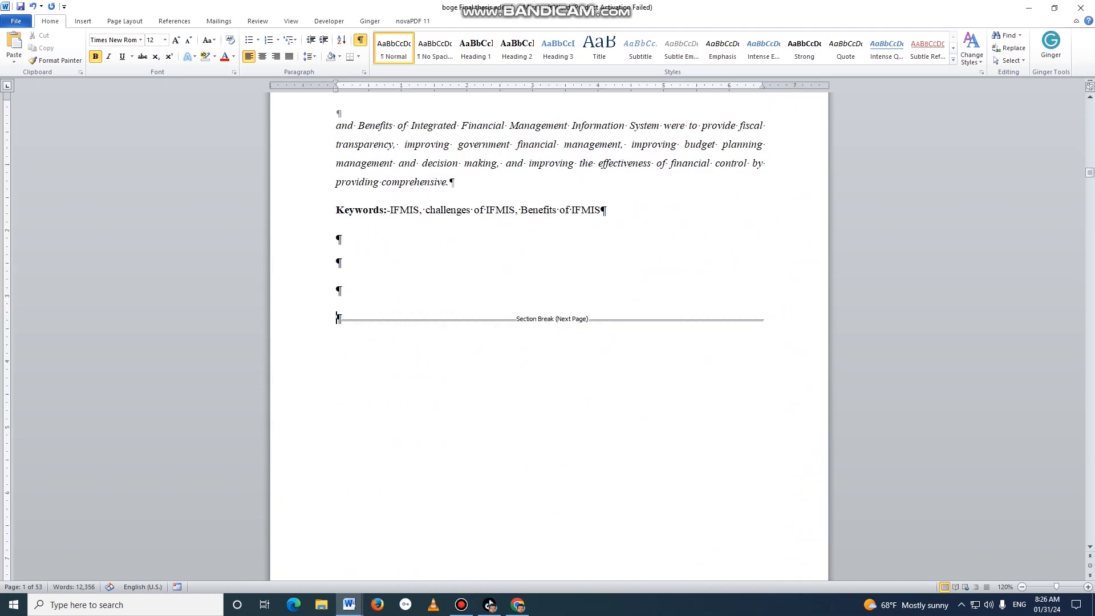
key("Delete")
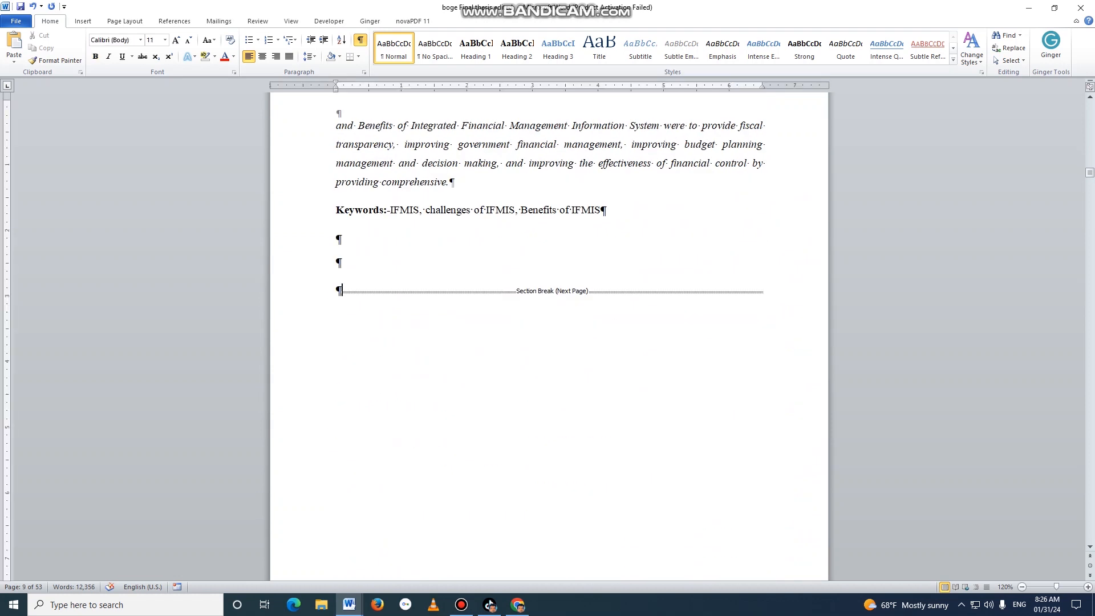
key("Delete")
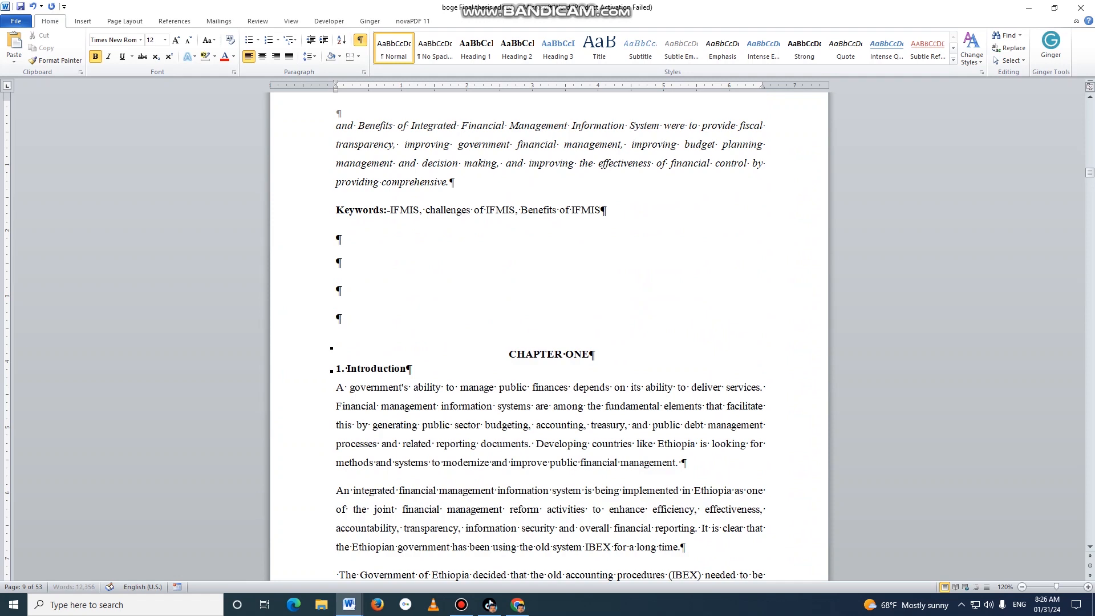
Check the chapter pages for remaining breaks, then hide the formatting marks.
scroll(549, 336, "down", 20)
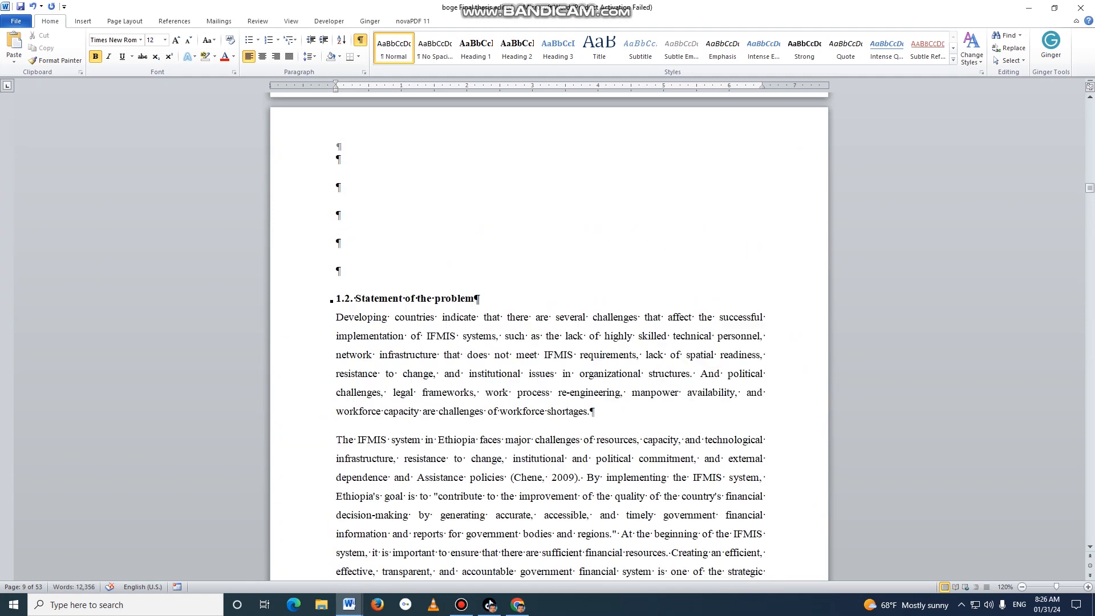
scroll(549, 336, "down", 20)
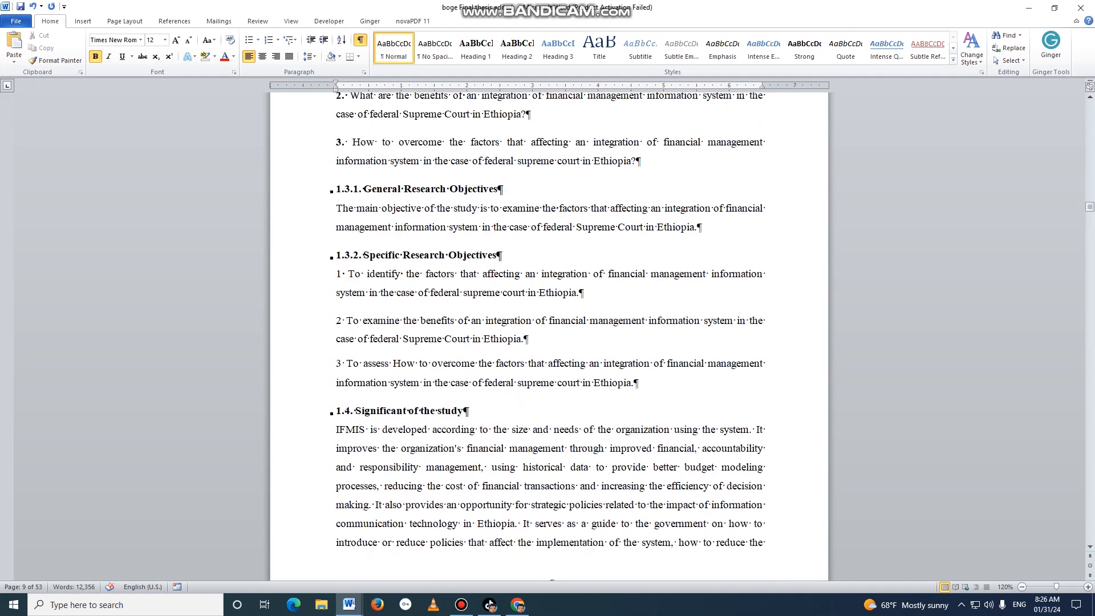
scroll(549, 337, "down", 20)
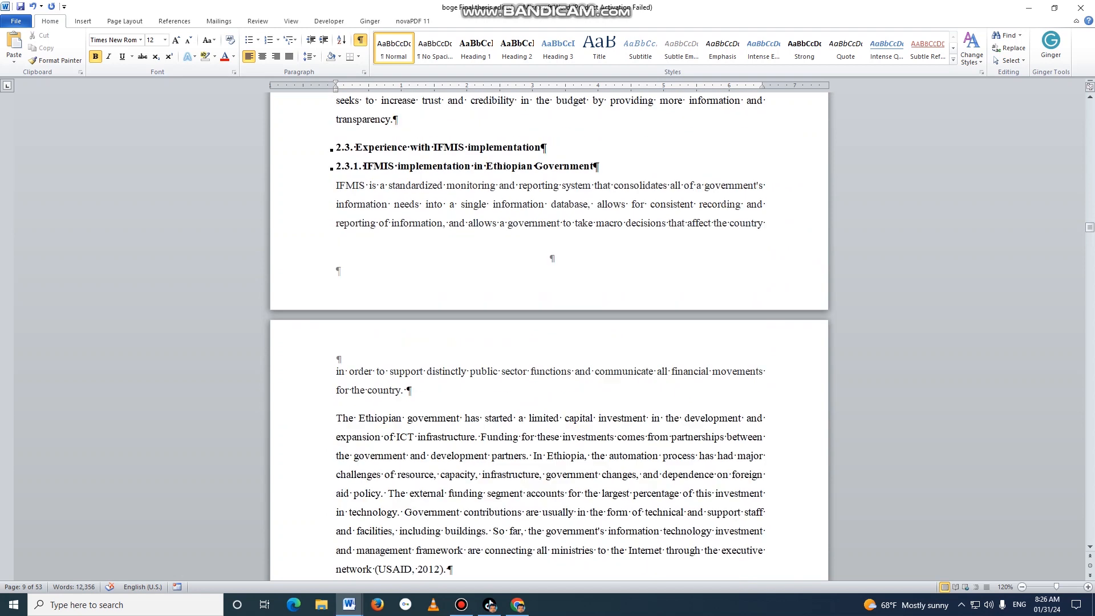
scroll(549, 337, "down", 3)
scroll(549, 336, "up", 20)
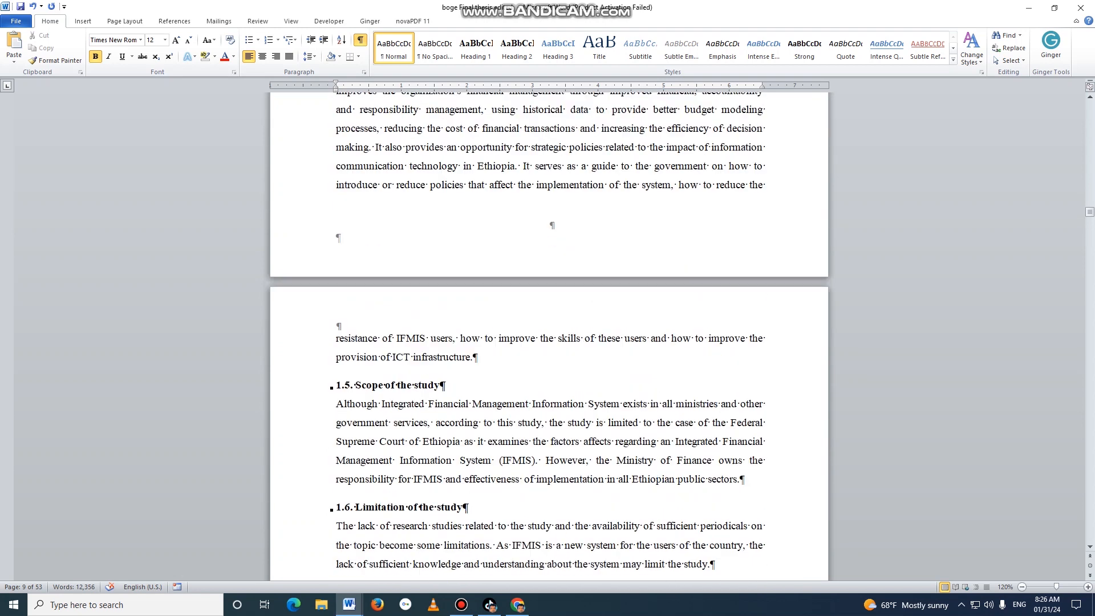
scroll(549, 337, "up", 20)
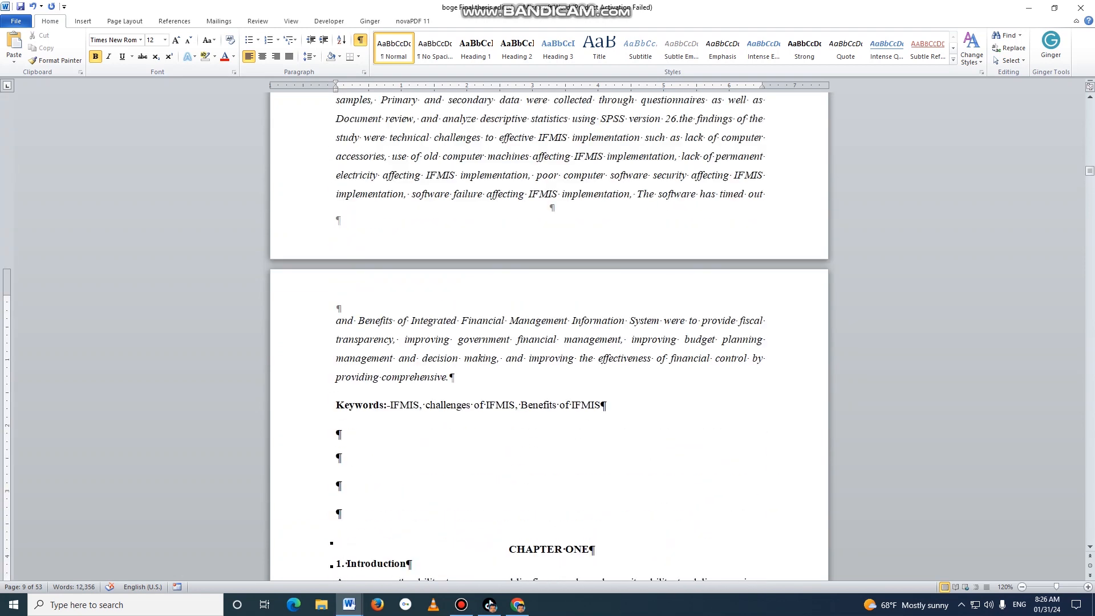
scroll(549, 337, "up", 20)
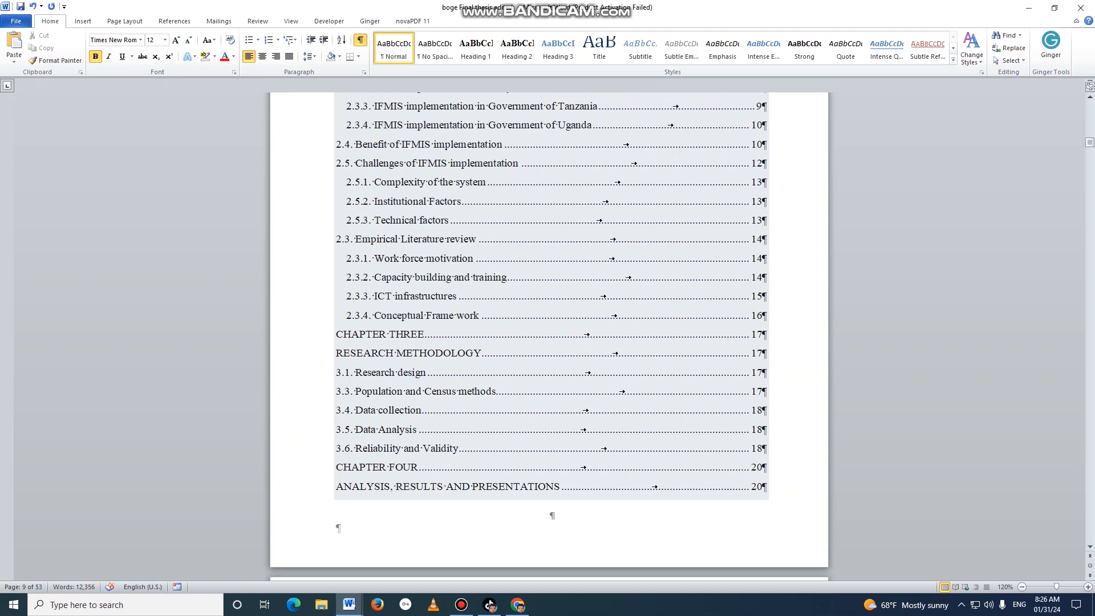
left_click(361, 40)
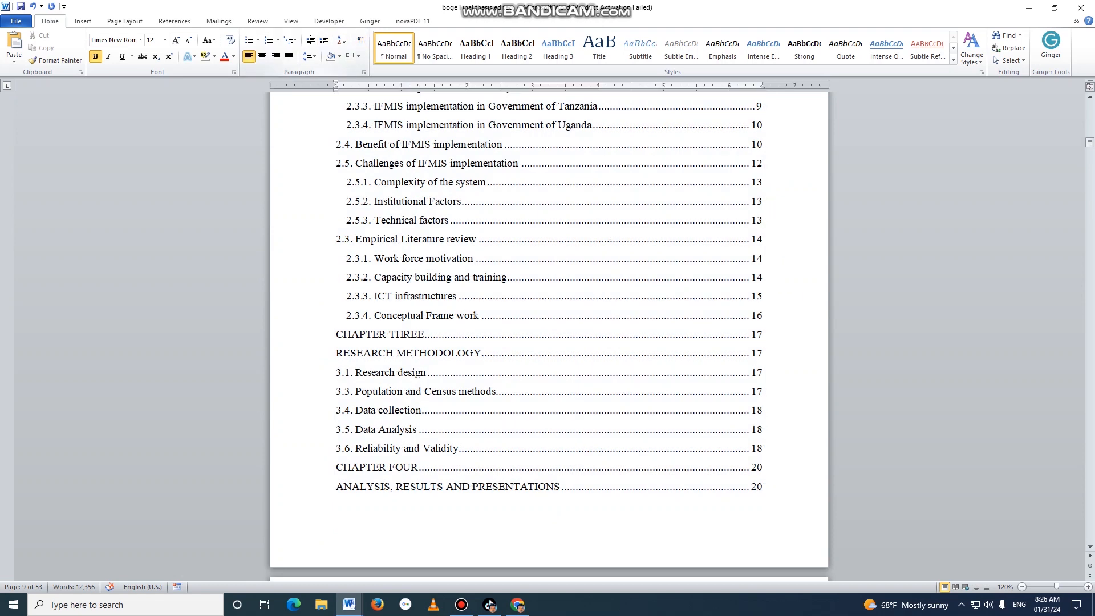
Insert a page break directly before the CHAPTER ONE heading.
scroll(549, 336, "up", 20)
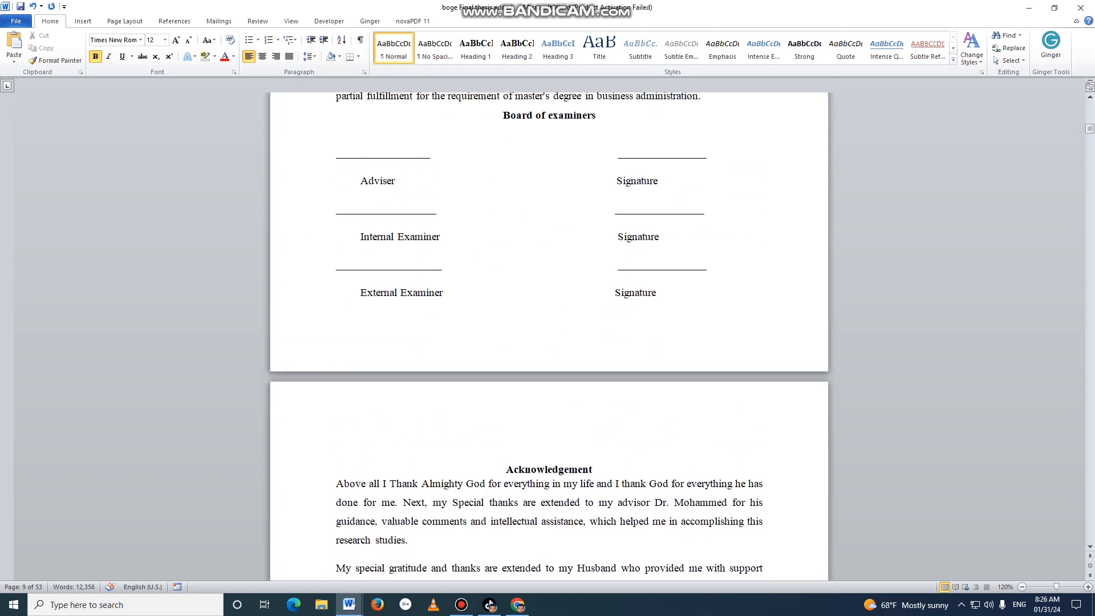
scroll(549, 337, "up", 20)
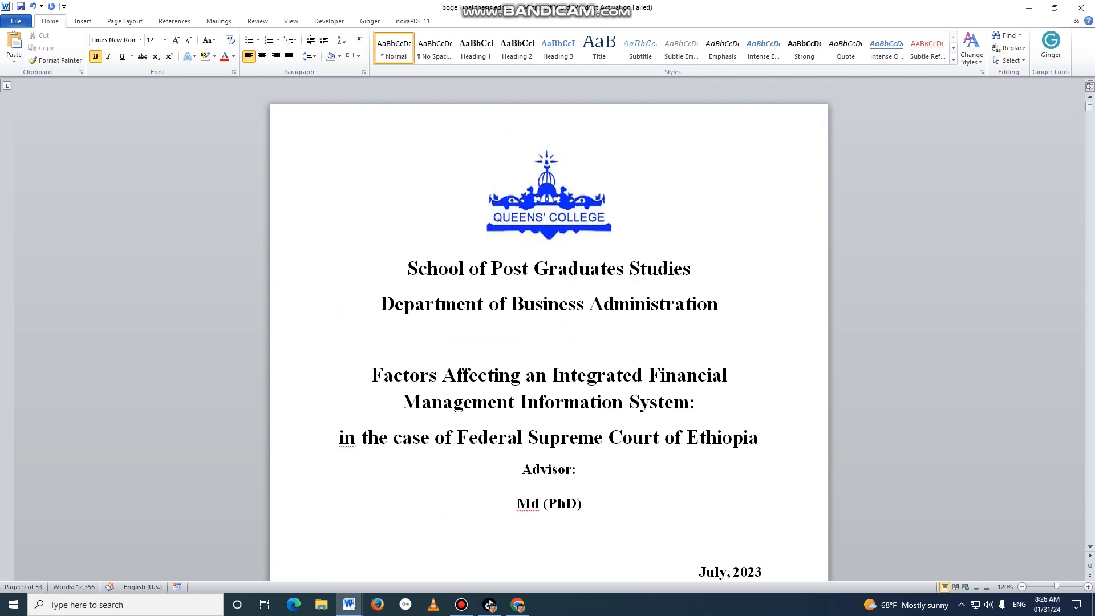
scroll(549, 336, "down", 20)
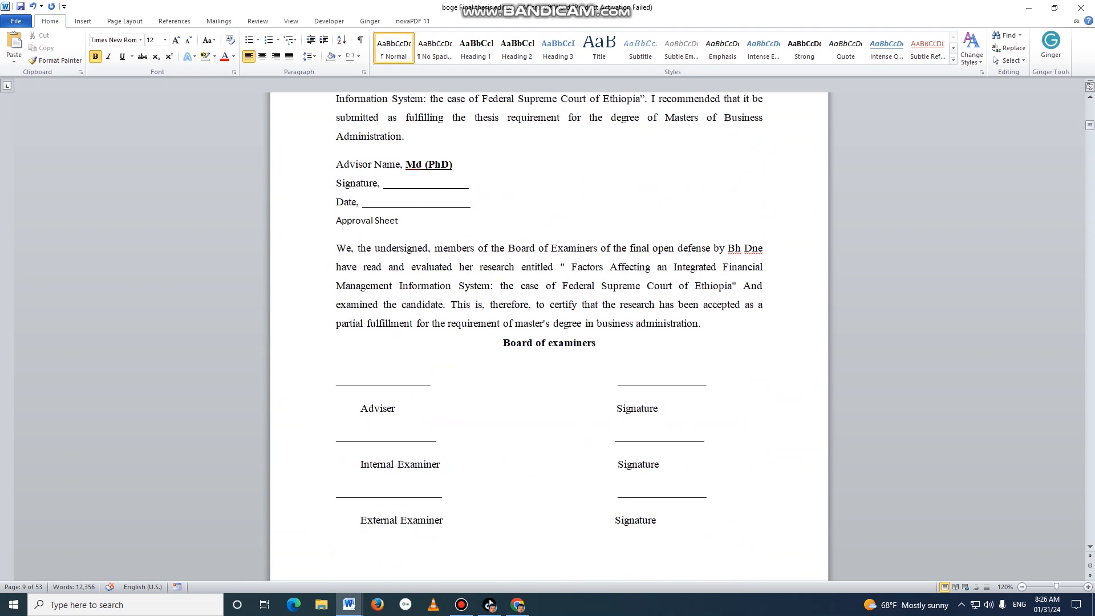
scroll(549, 336, "down", 10)
scroll(549, 336, "down", 20)
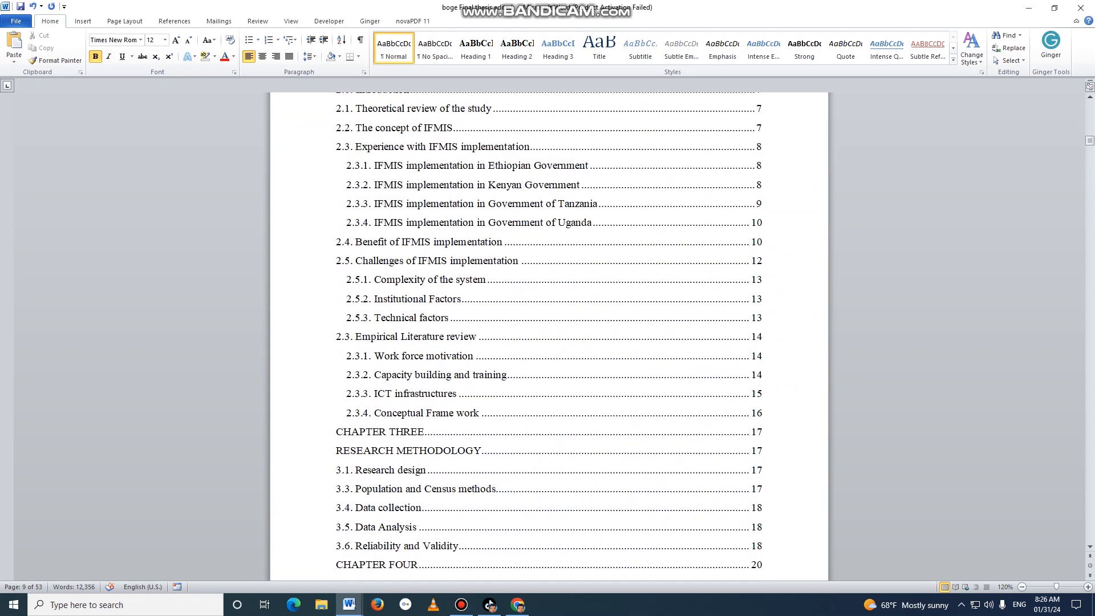
scroll(549, 336, "down", 20)
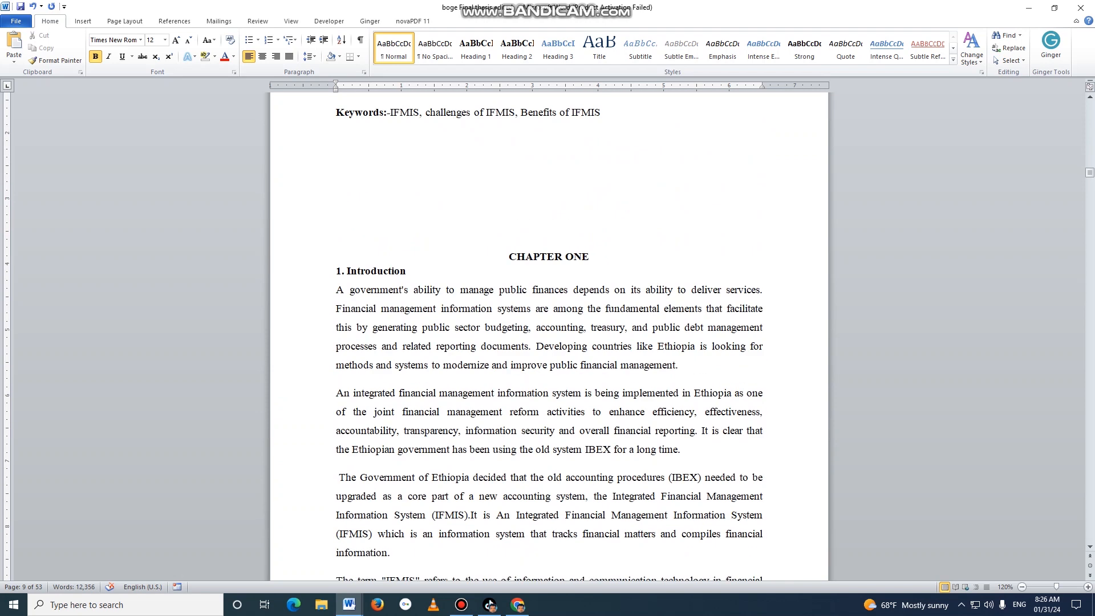
left_click(509, 256)
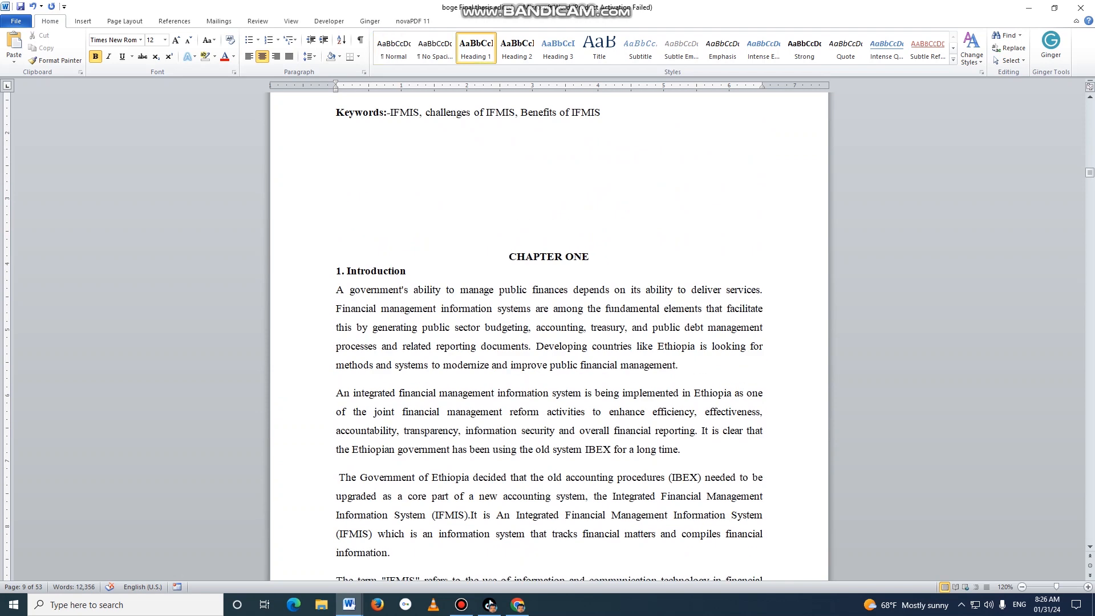
key("ctrl+Return")
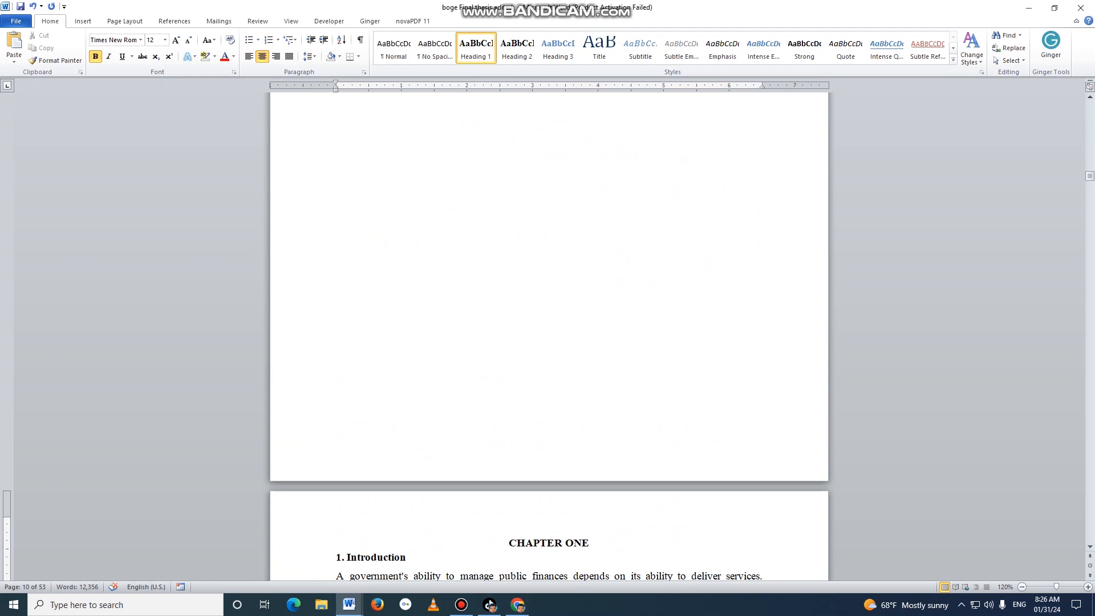
Insert a Next Page section break at the end of the page preceding Chapter One.
key("Up")
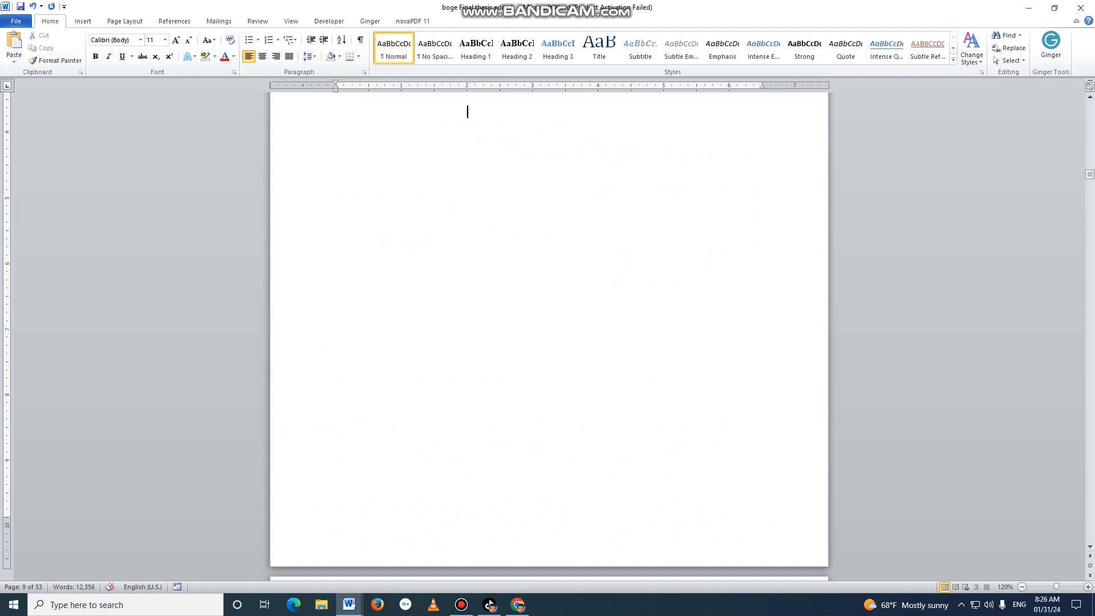
left_click(126, 21)
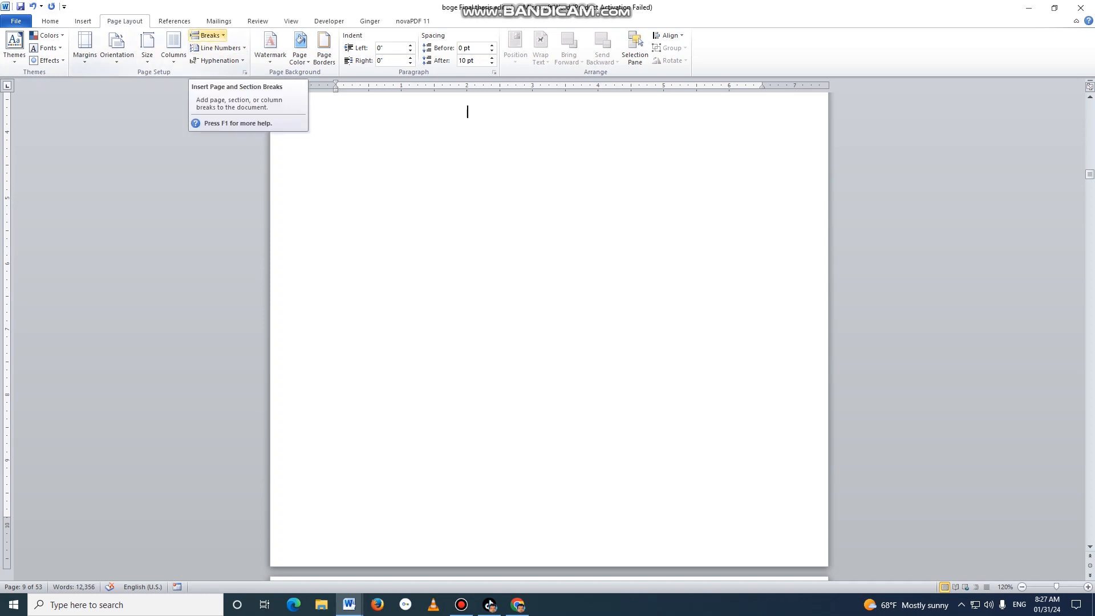
left_click(208, 36)
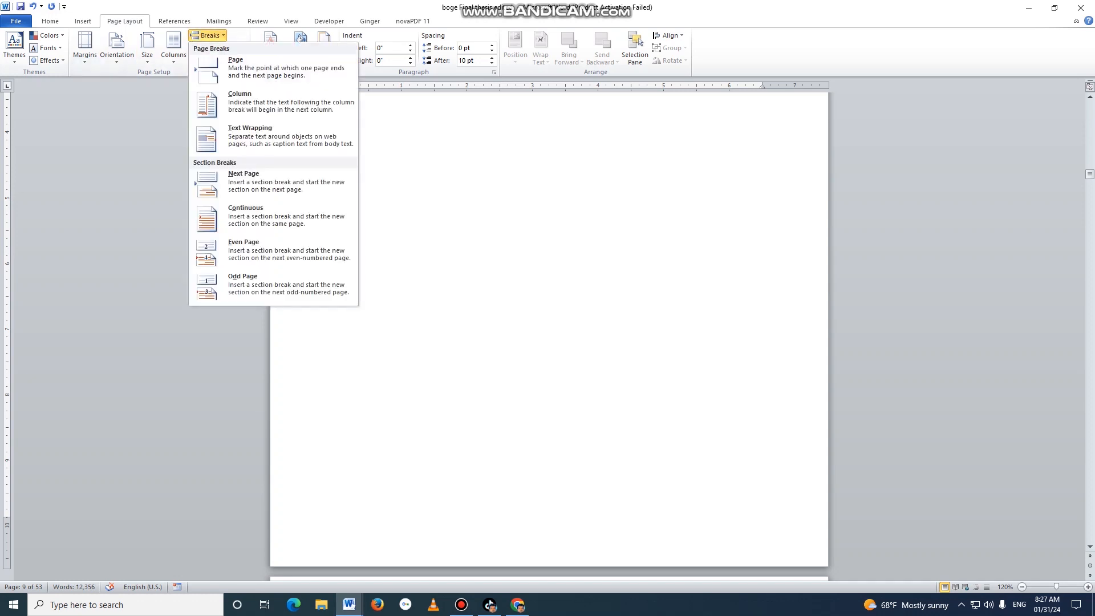
left_click(244, 181)
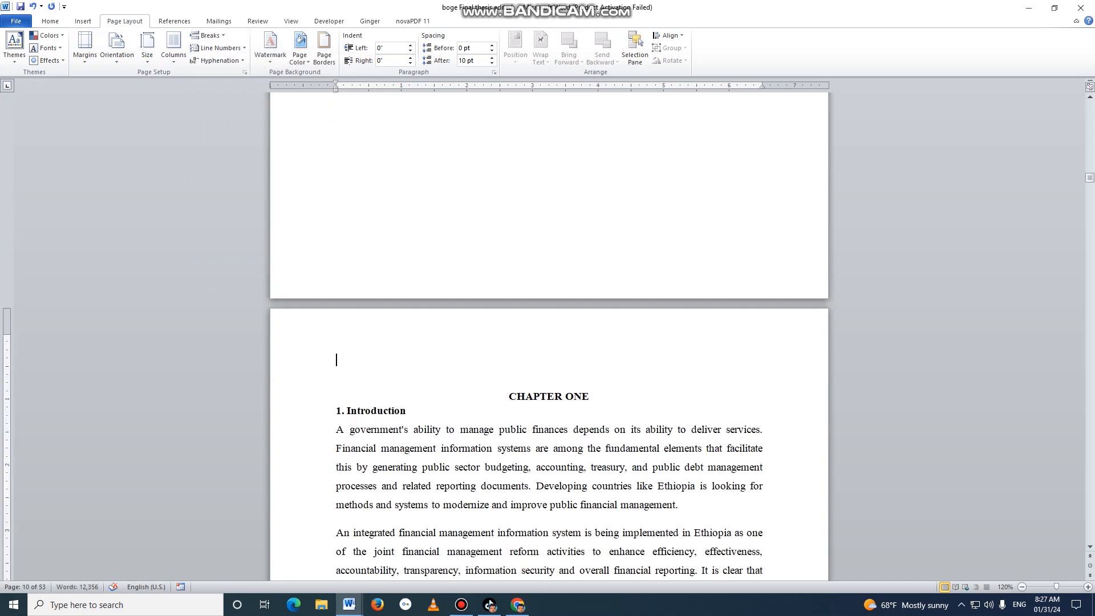
Insert a bottom-of-page number in the Plain Number 2 style in the Chapter One section.
left_click(83, 21)
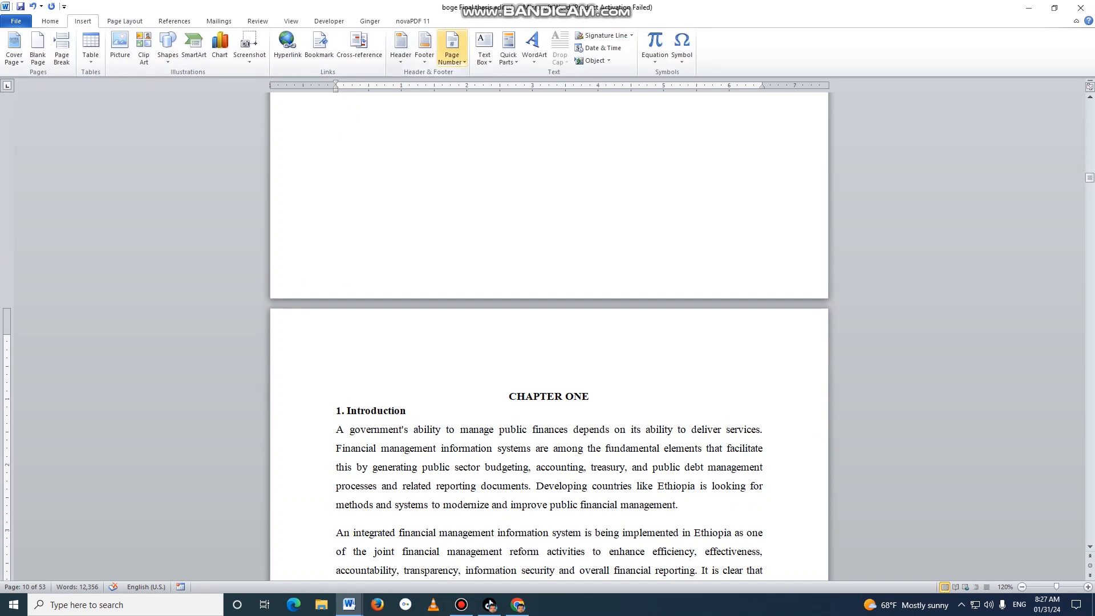
left_click(451, 47)
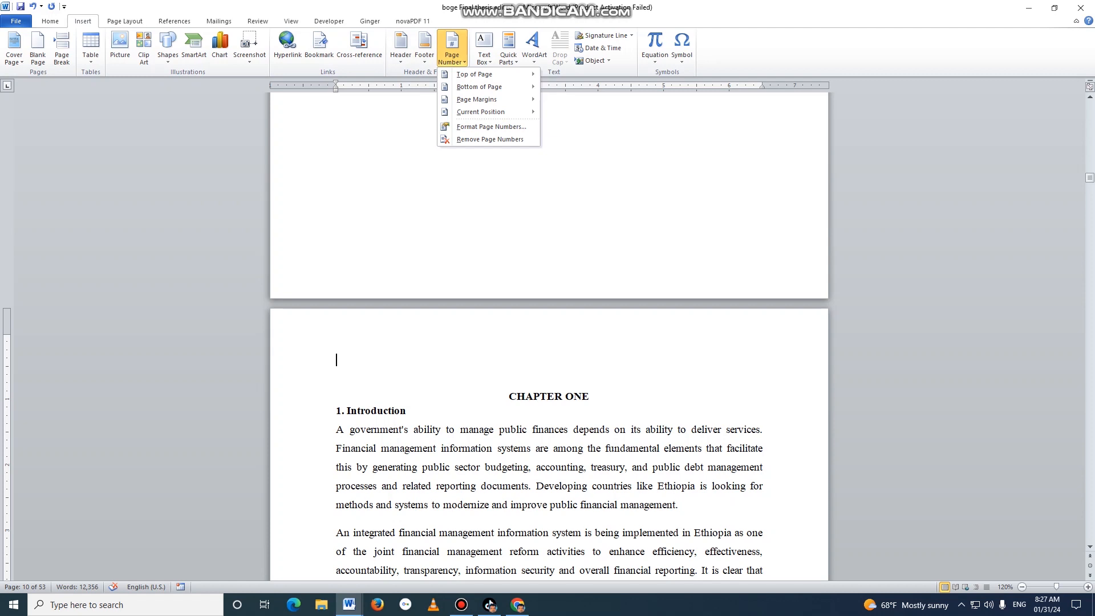
mouse_move(479, 87)
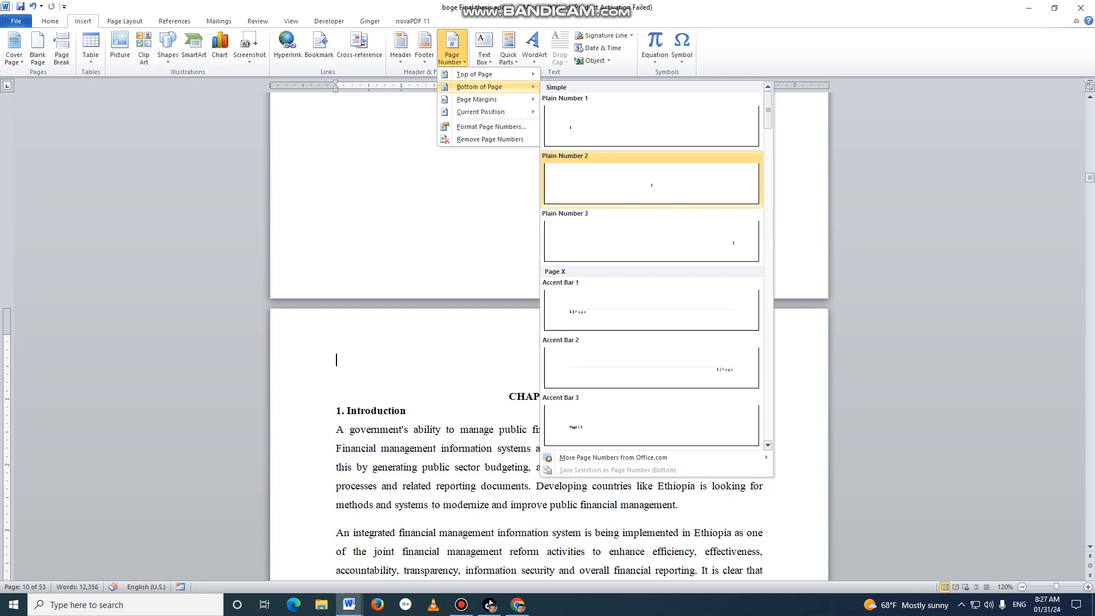
left_click(651, 180)
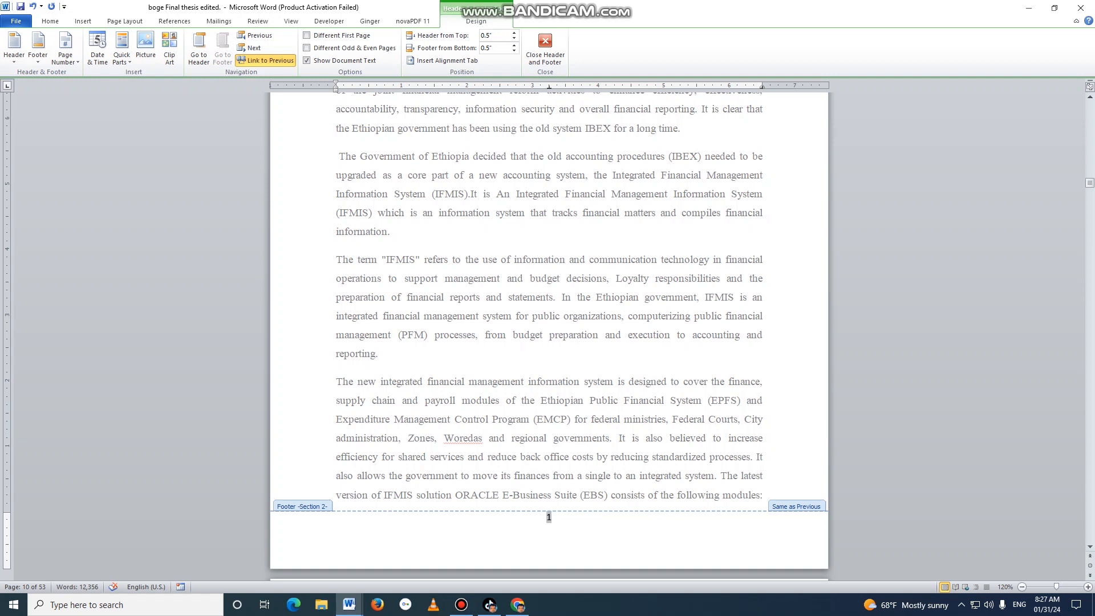
Format the Chapter One section's page numbers as 1, 2, 3 starting at 1 and close the footer.
left_click(65, 57)
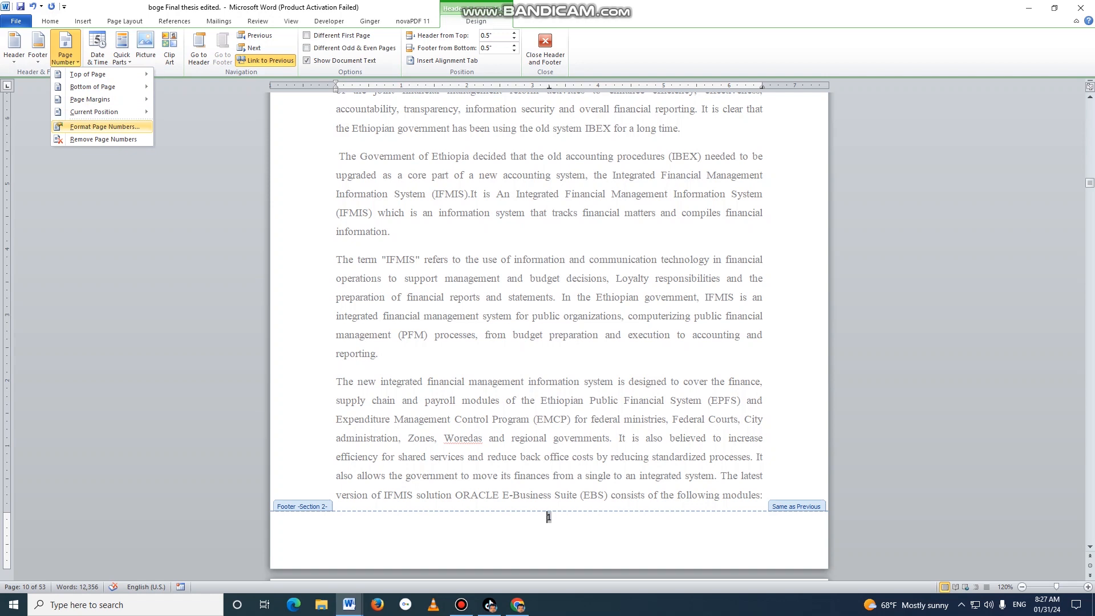
left_click(104, 127)
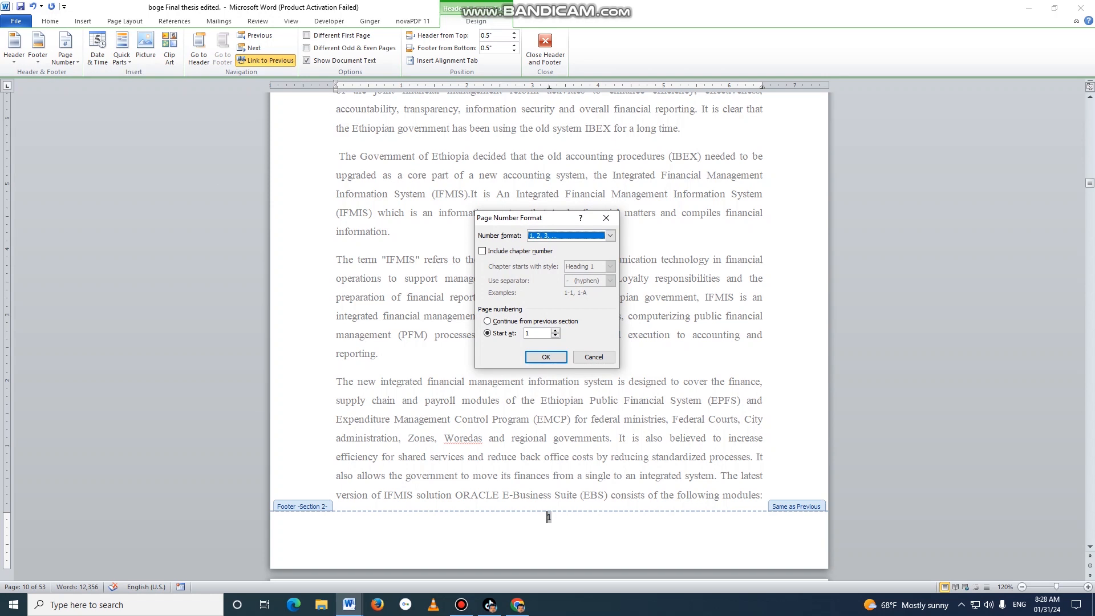
left_click(610, 235)
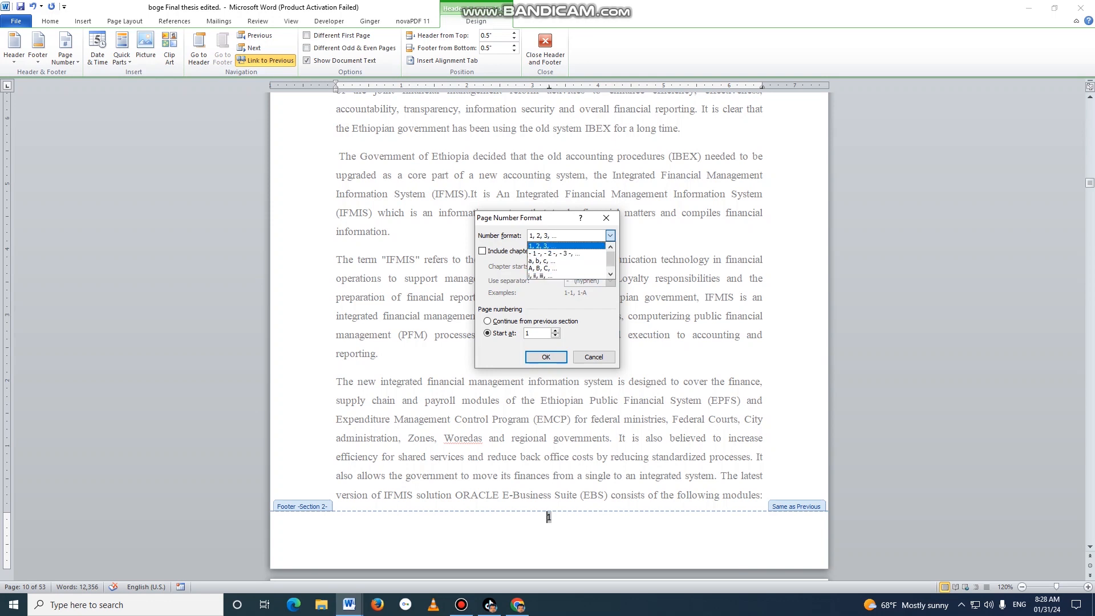
left_click(542, 246)
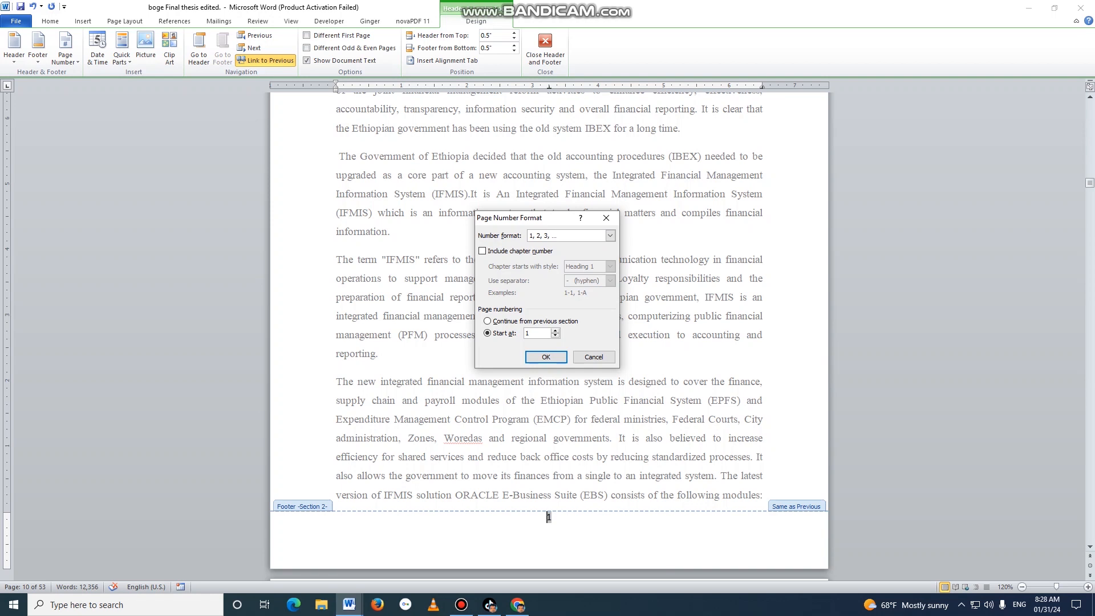
left_click(546, 357)
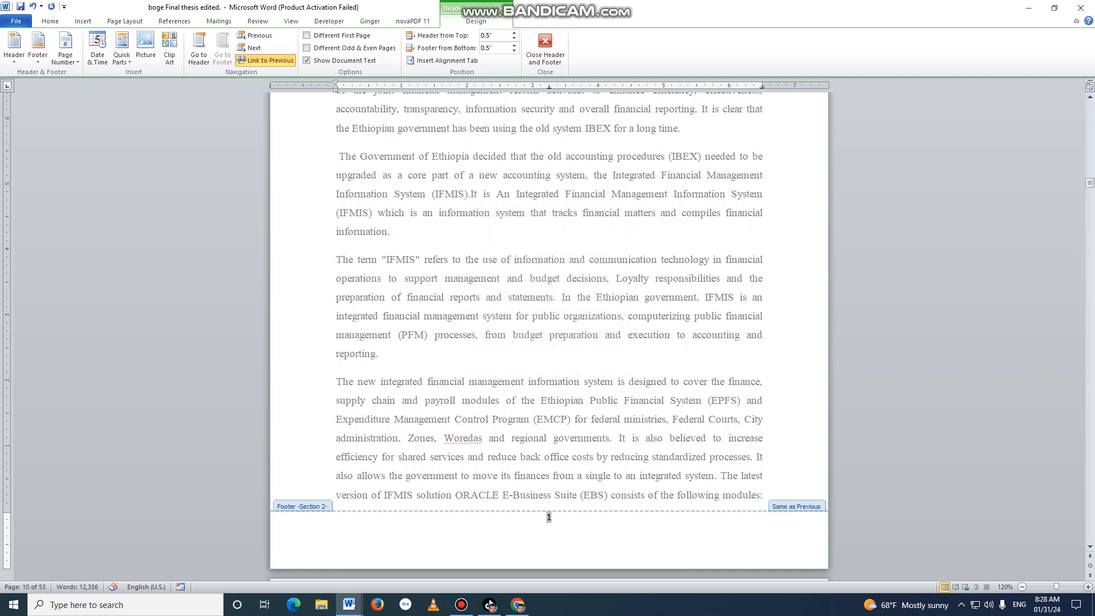
left_click(545, 48)
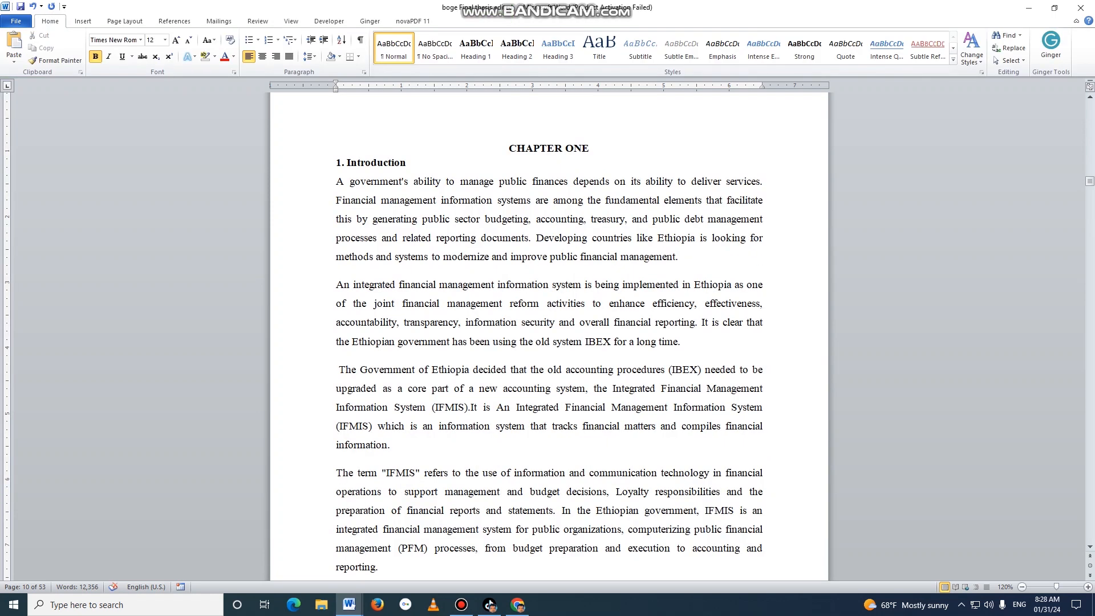
Insert a page break directly before the CHAPTER TWO heading.
scroll(548, 337, "down", 8)
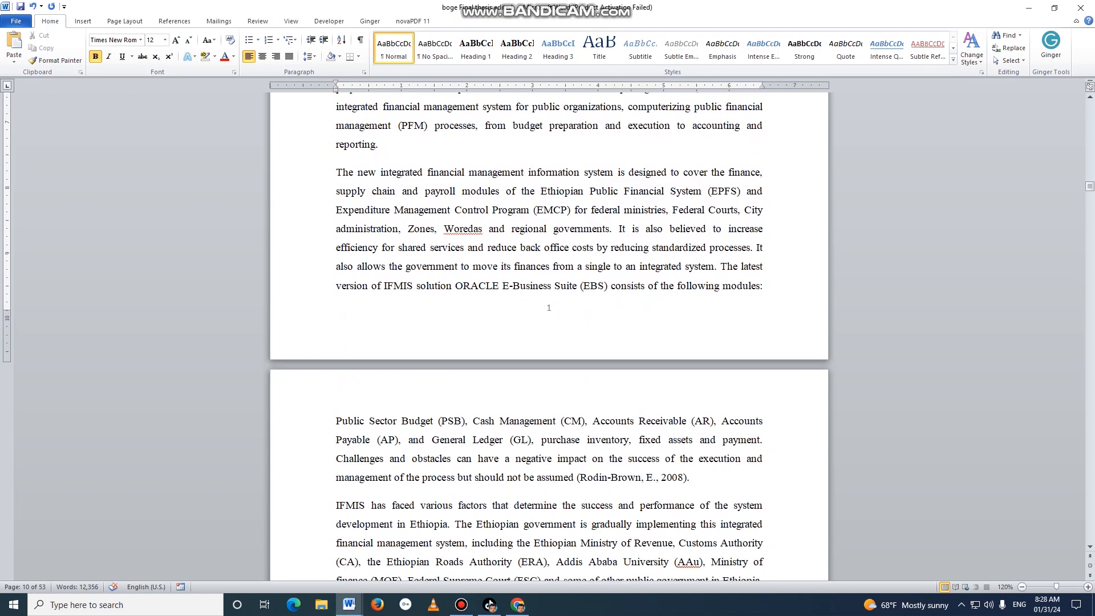
scroll(548, 337, "down", 16)
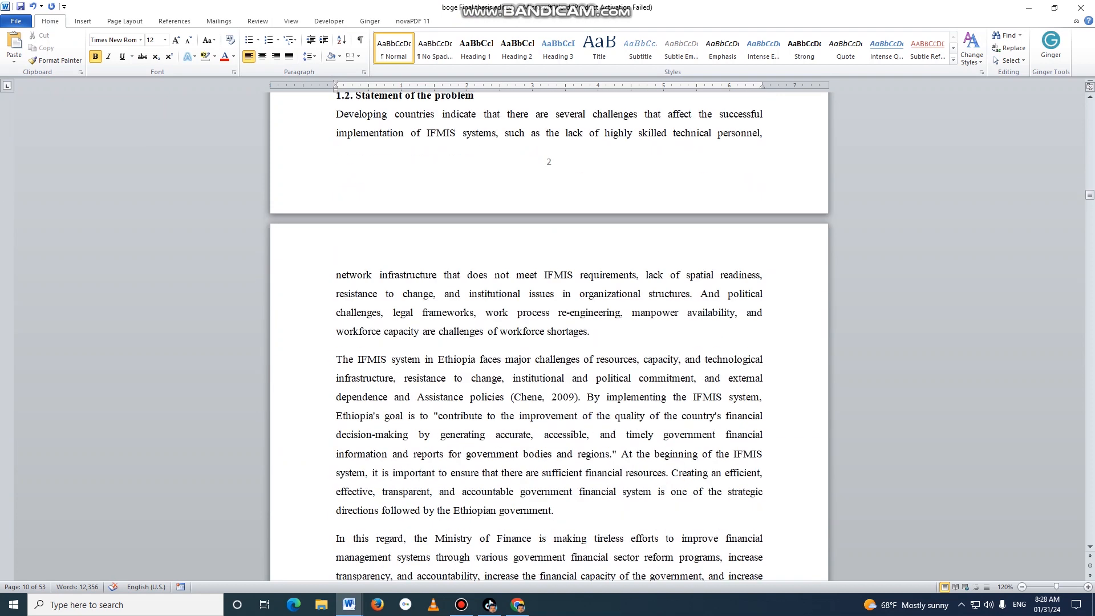
scroll(549, 336, "down", 20)
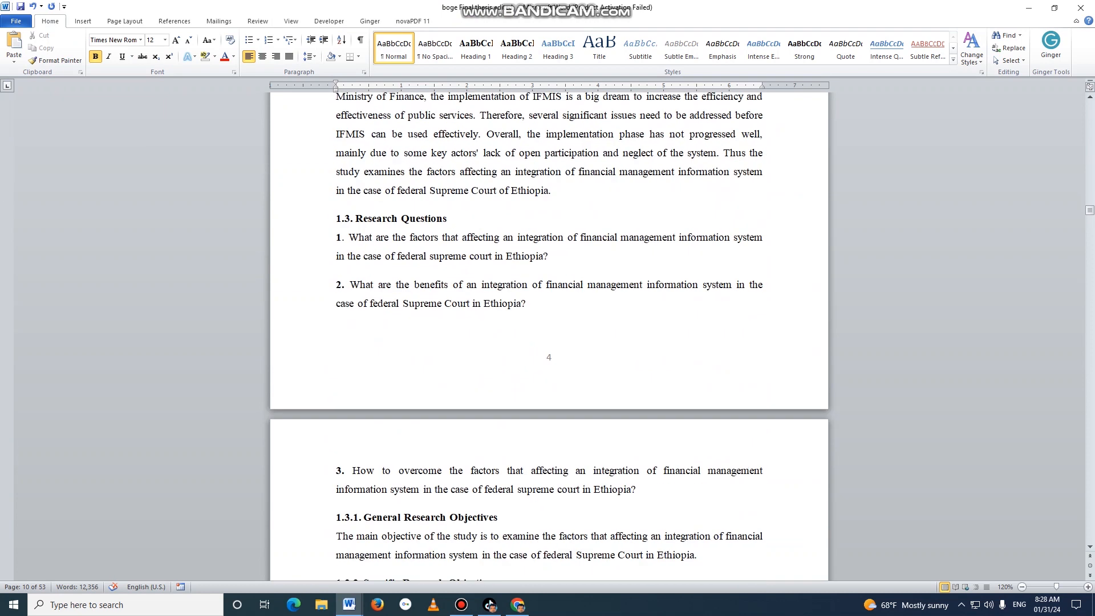
scroll(549, 336, "down", 20)
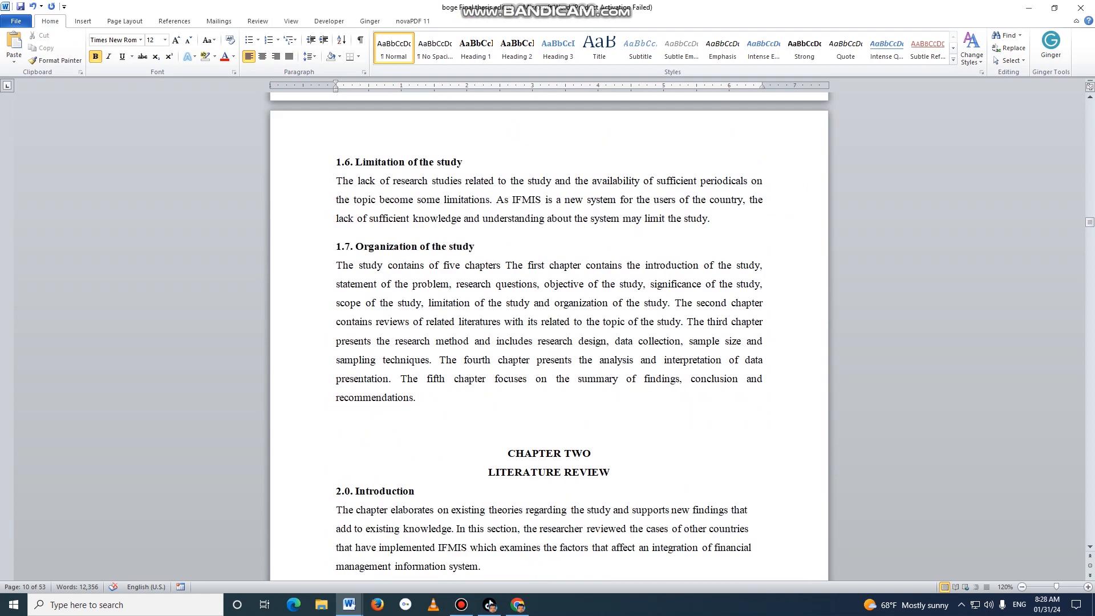
scroll(549, 337, "down", 6)
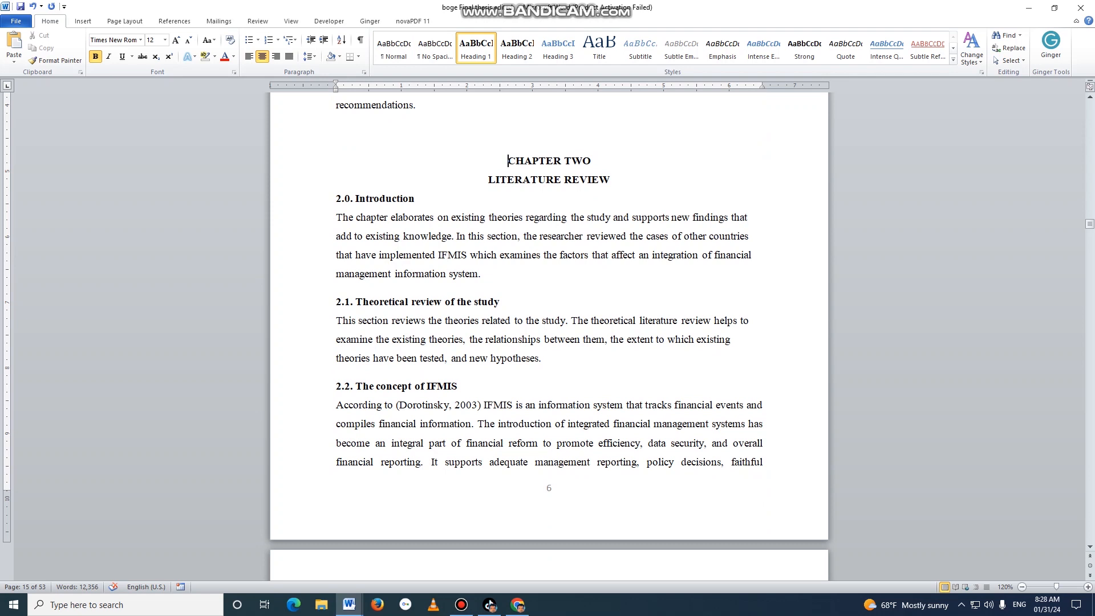
key("ctrl+Return")
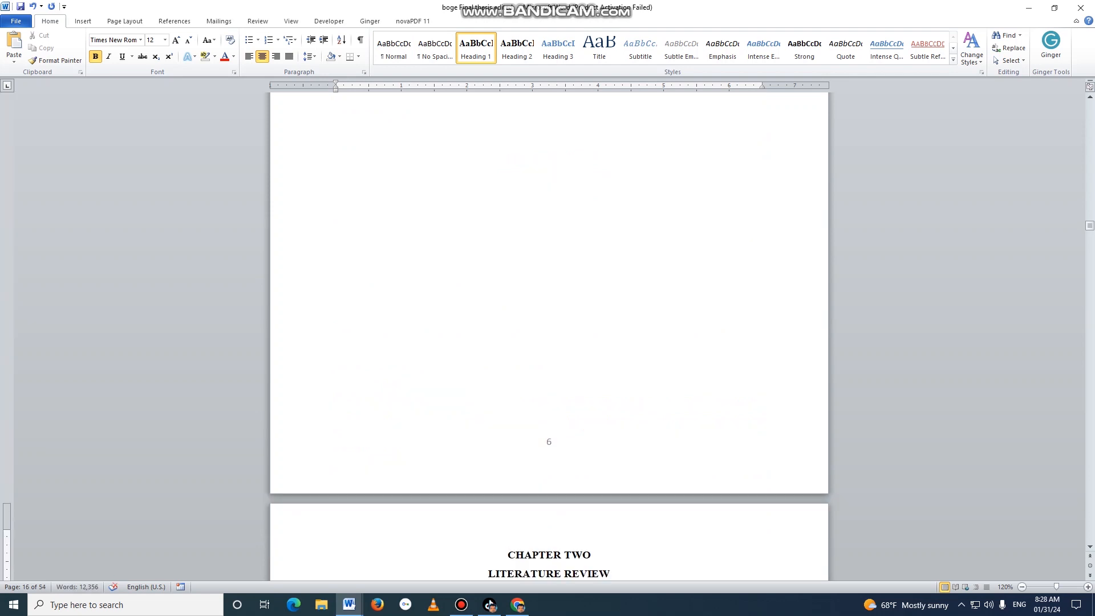
Insert a Next Page section break after the External Examiner's Signature line, at the end of the page before Acknowledgement.
scroll(549, 336, "up", 20)
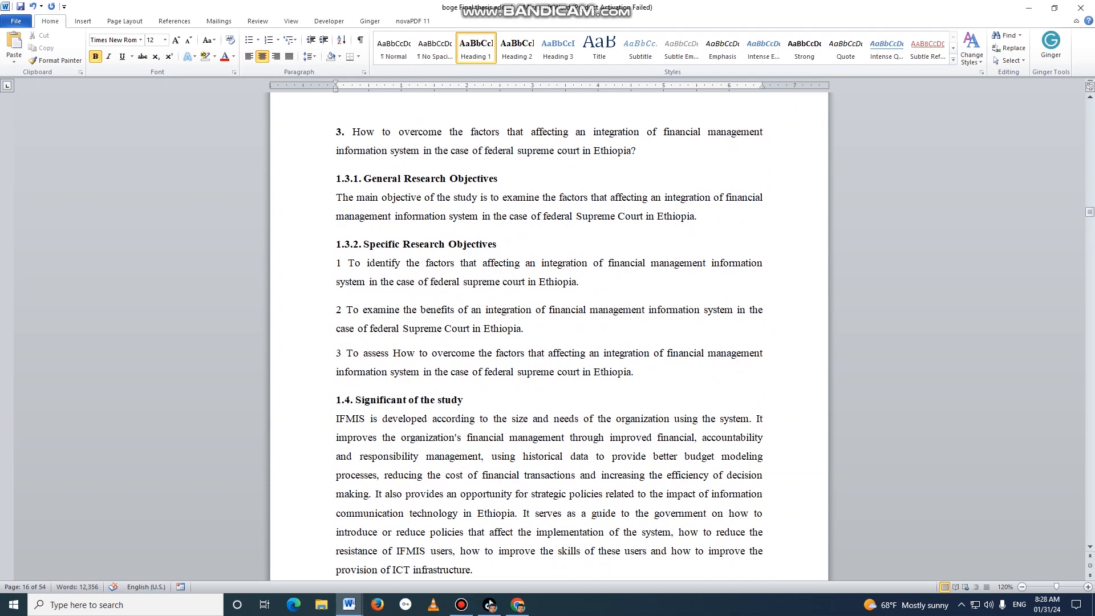
scroll(548, 336, "up", 15)
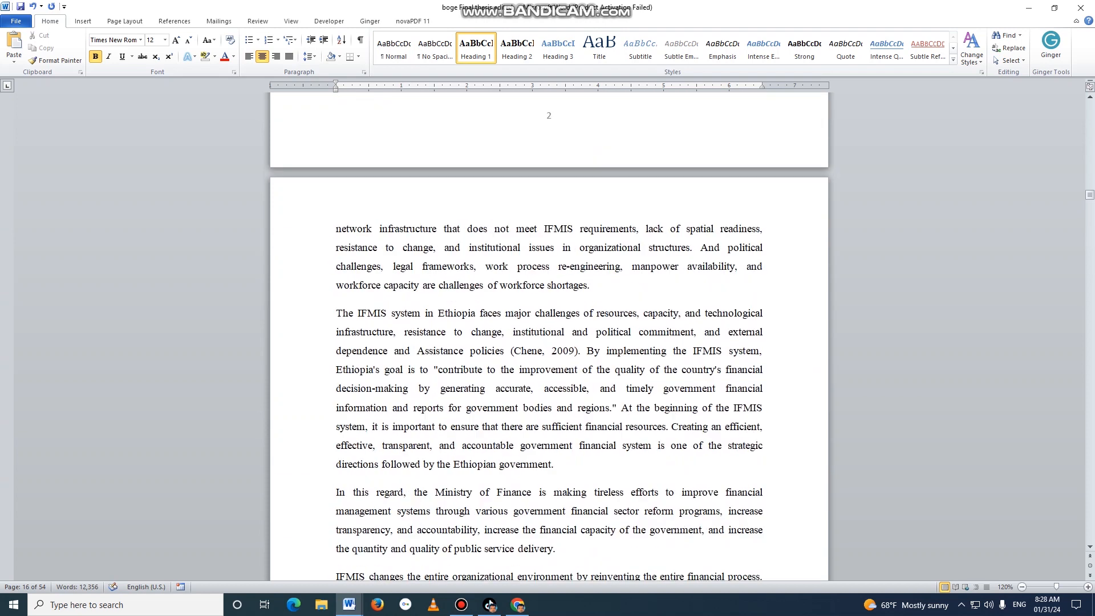
scroll(548, 336, "up", 15)
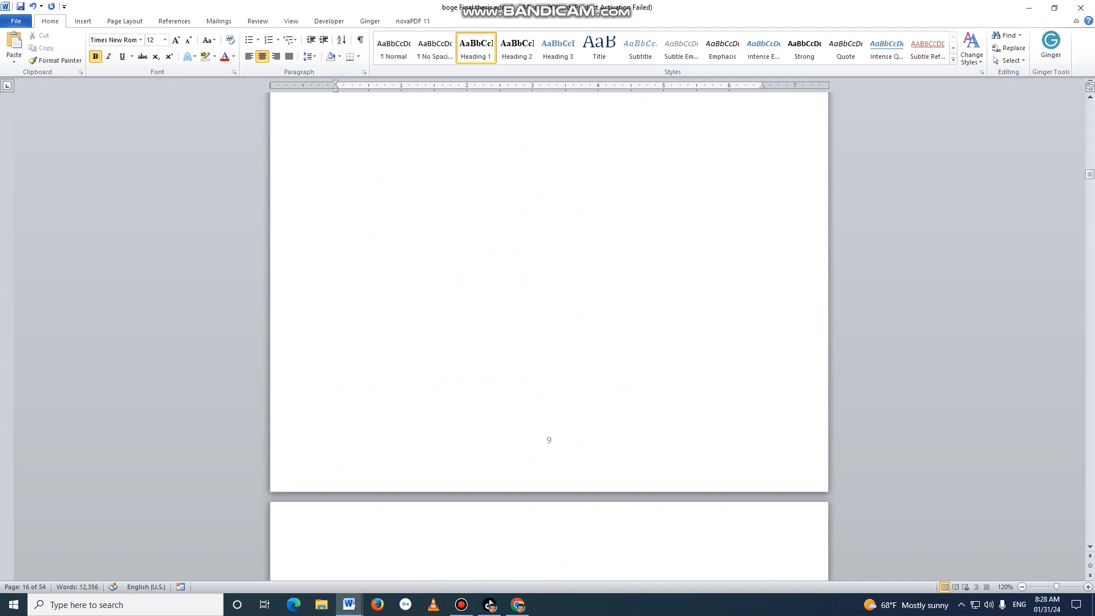
scroll(549, 337, "up", 20)
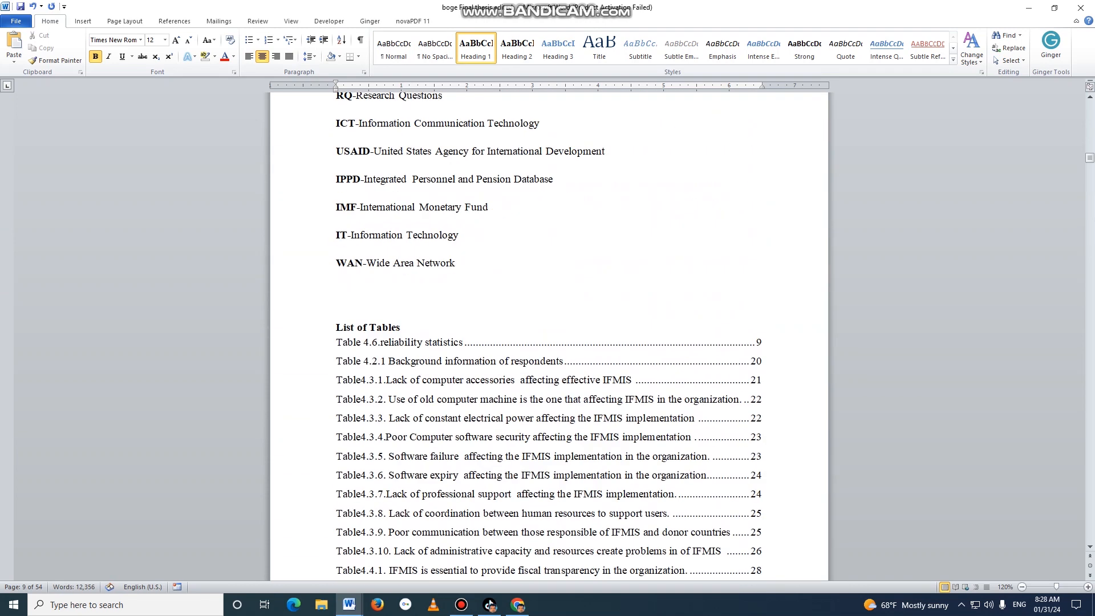
scroll(549, 337, "up", 20)
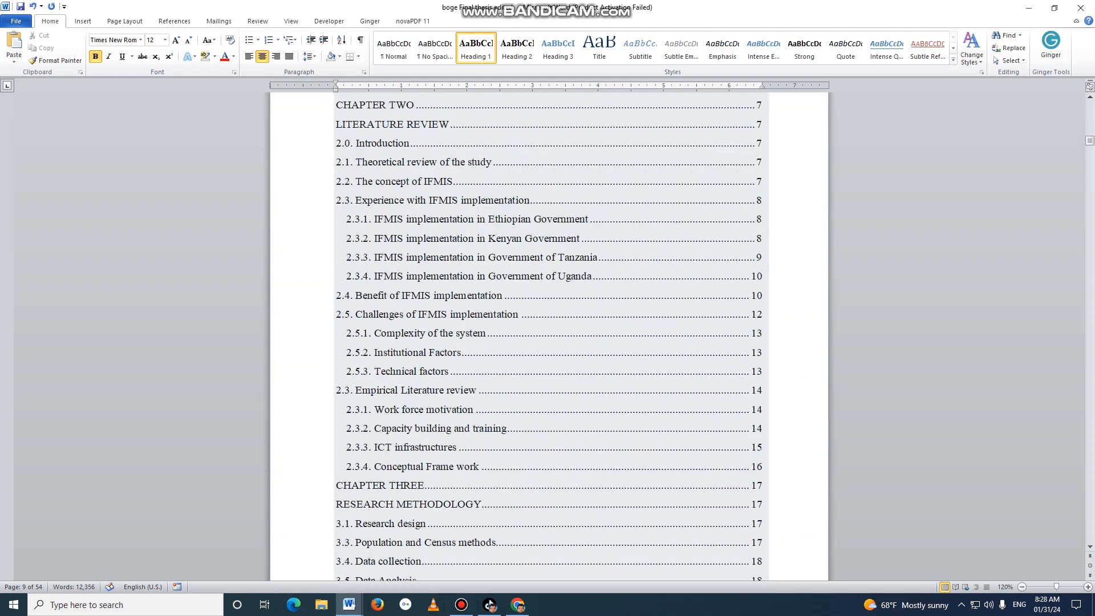
scroll(549, 337, "up", 10)
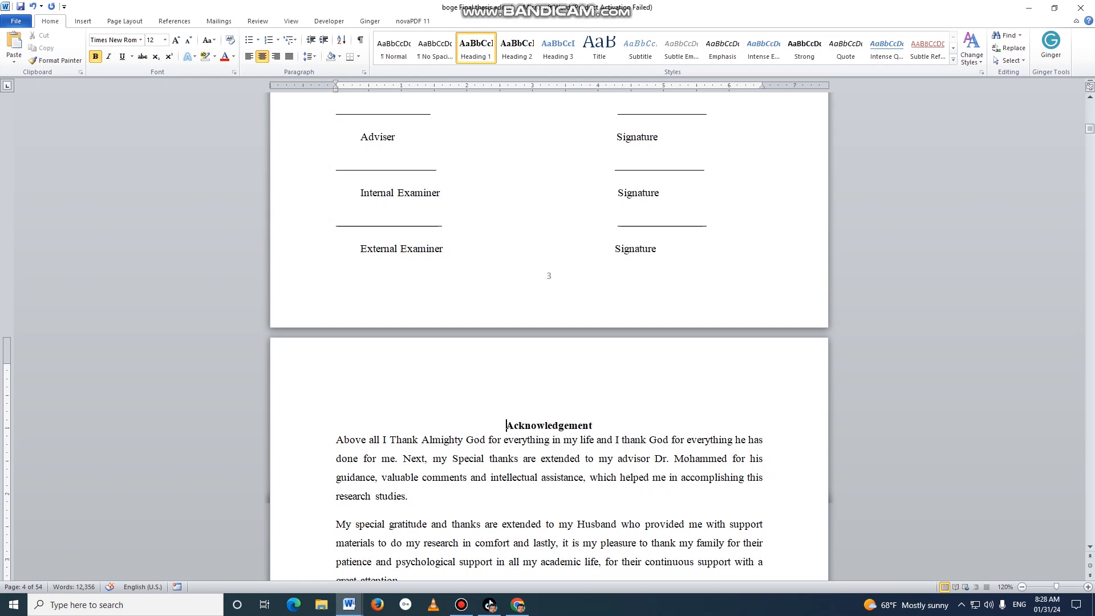
left_click(656, 249)
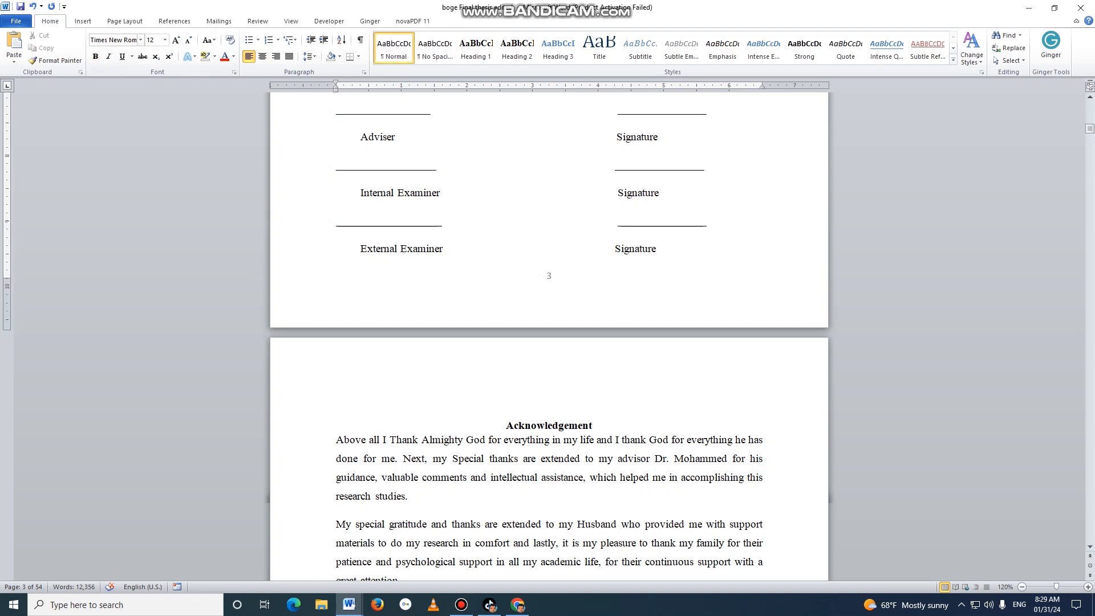
left_click(125, 21)
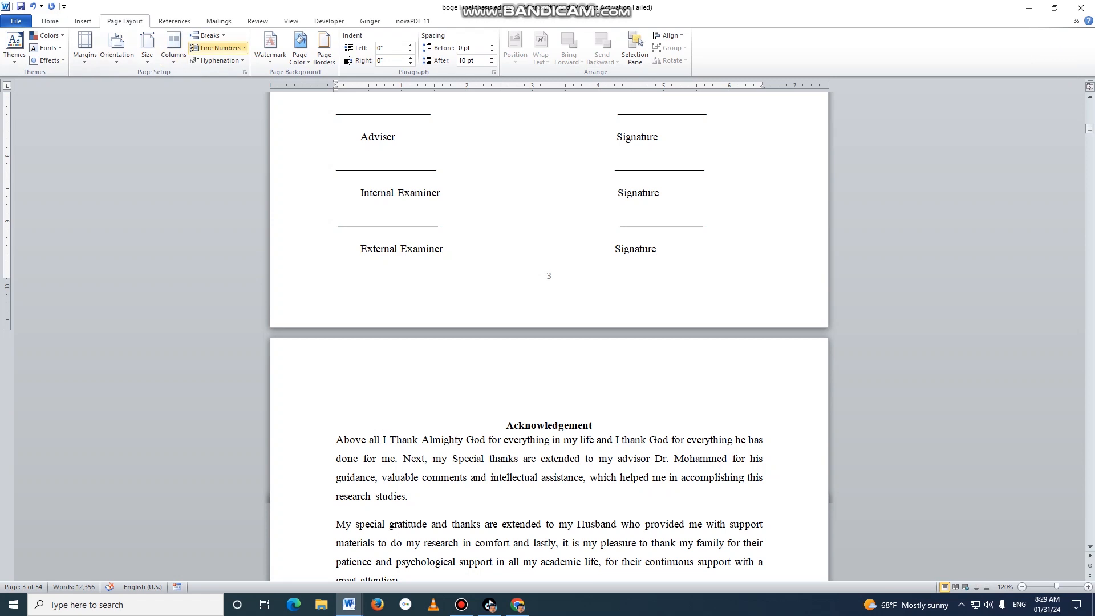
left_click(206, 35)
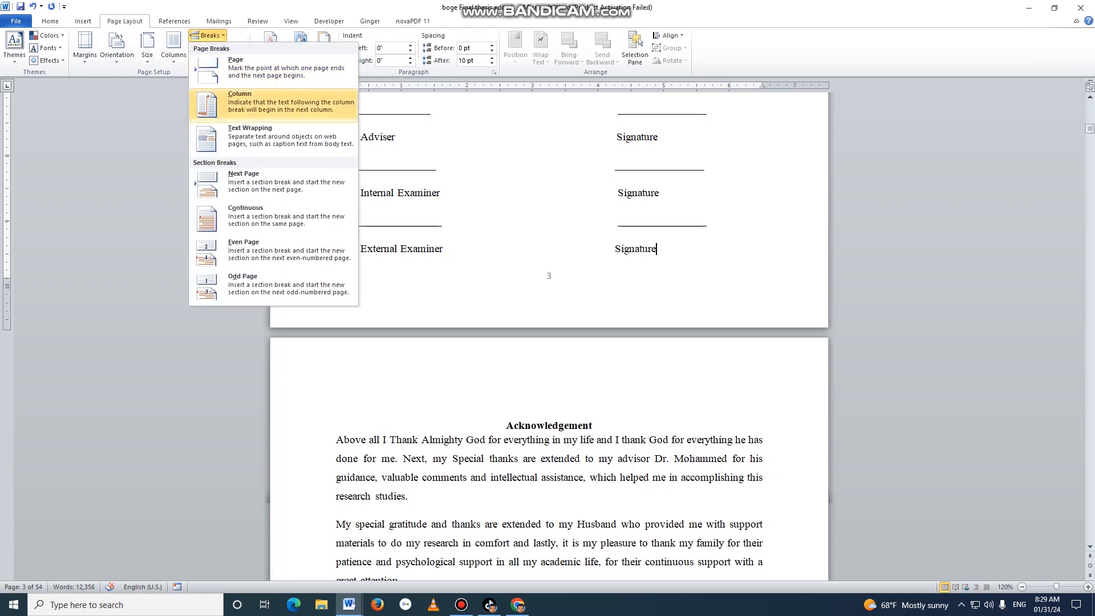
key("Return")
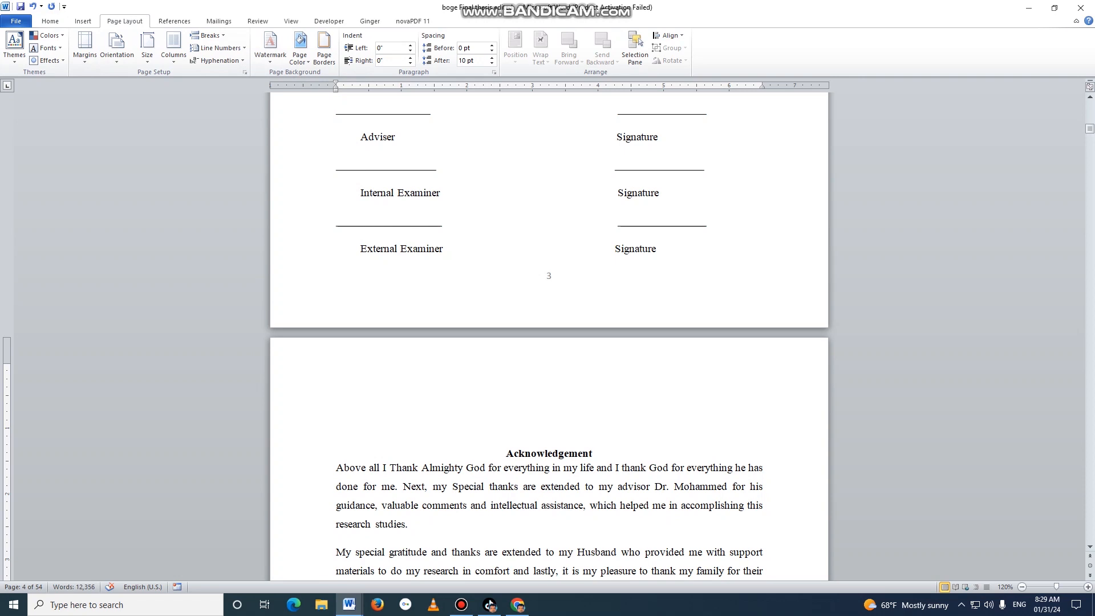
Insert a bottom-of-page number in the centred Plain Number 2 style in the new Acknowledgement section.
left_click(82, 21)
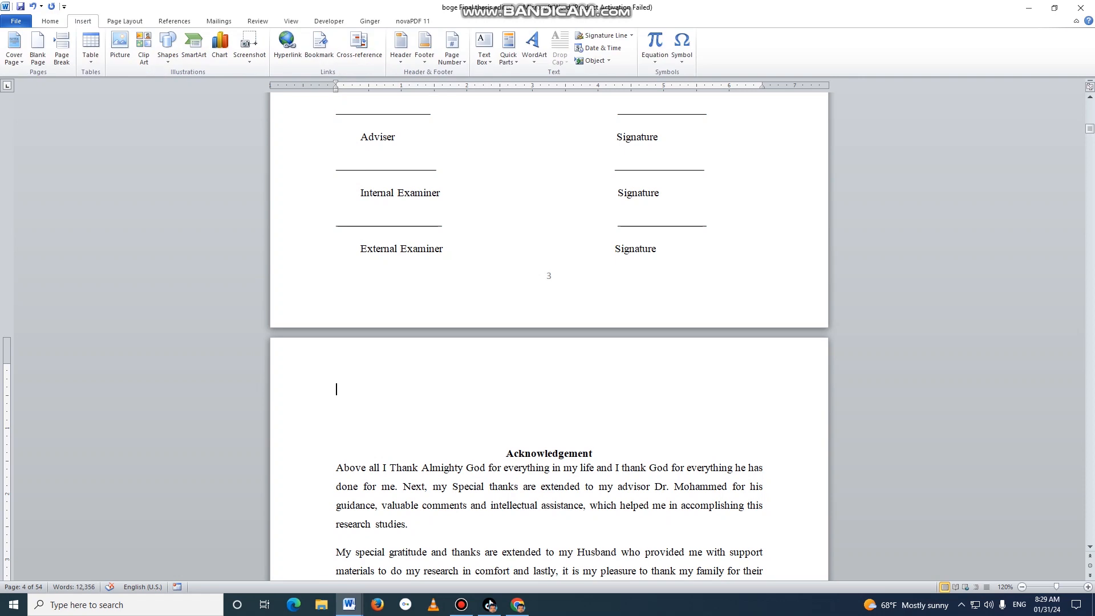
left_click(452, 51)
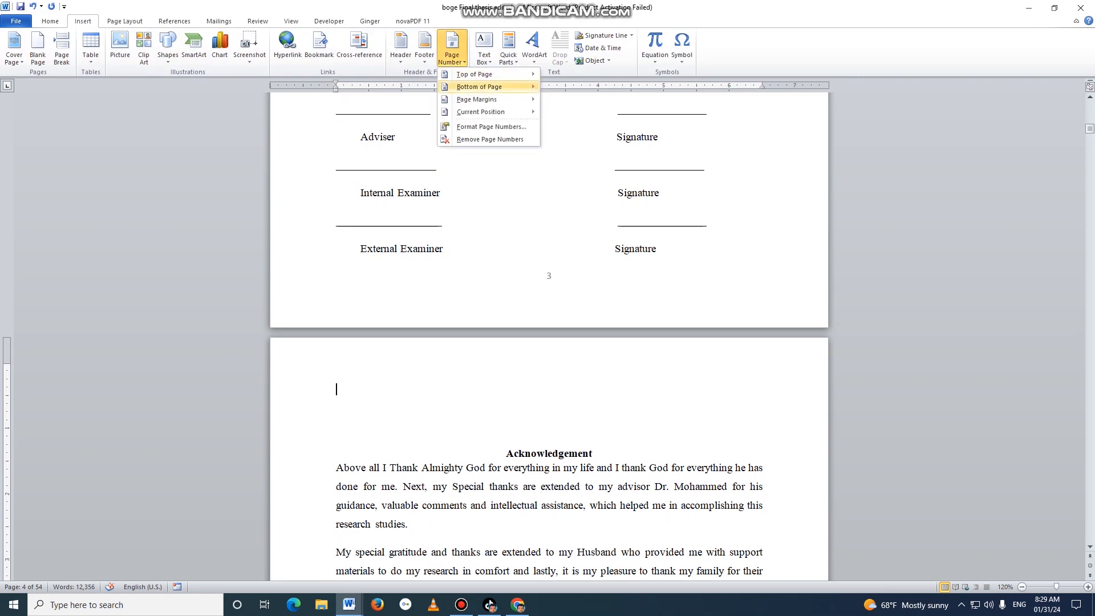
mouse_move(484, 87)
left_click(652, 183)
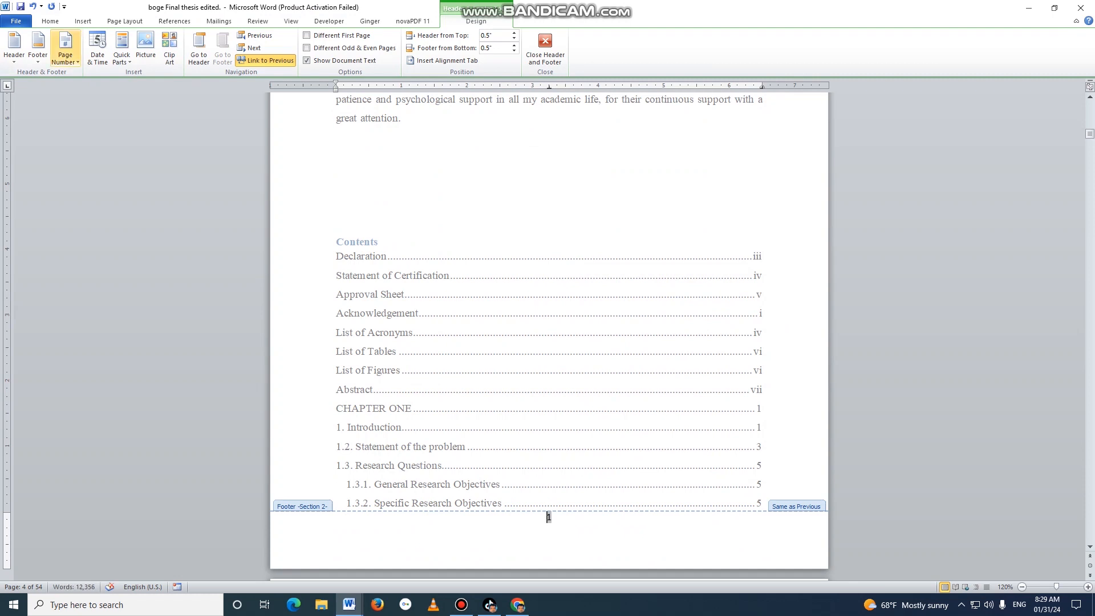
Format the Acknowledgement section's page numbers as i, ii, iii starting at i, and unlink its footer from the previous section.
left_click(66, 51)
left_click(66, 52)
left_click(66, 51)
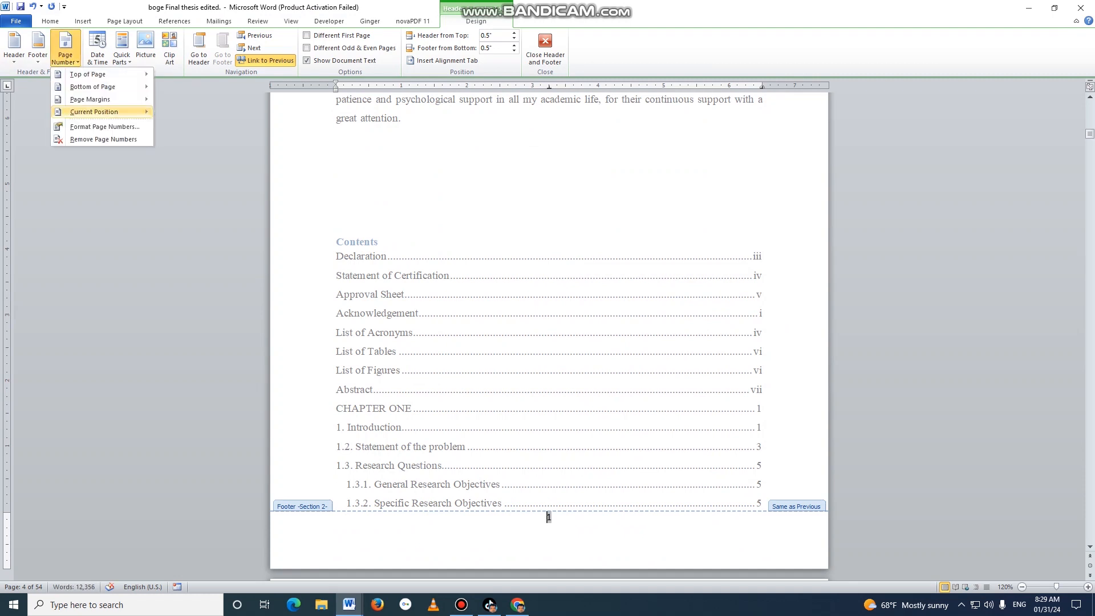
left_click(104, 126)
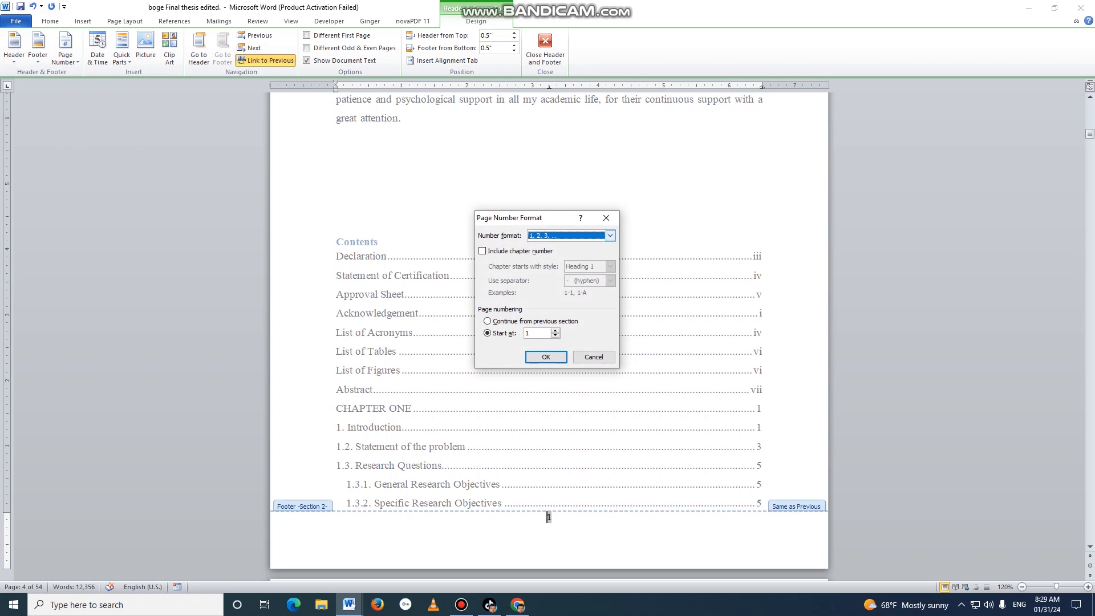
left_click(610, 236)
left_click(610, 235)
left_click(561, 275)
left_click(545, 357)
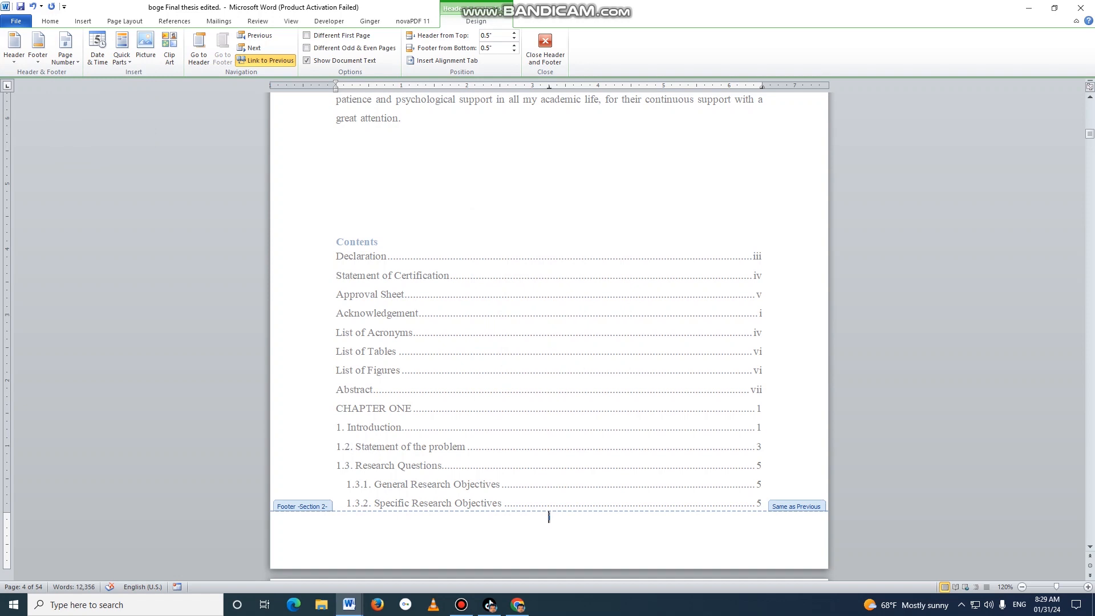
left_click(266, 60)
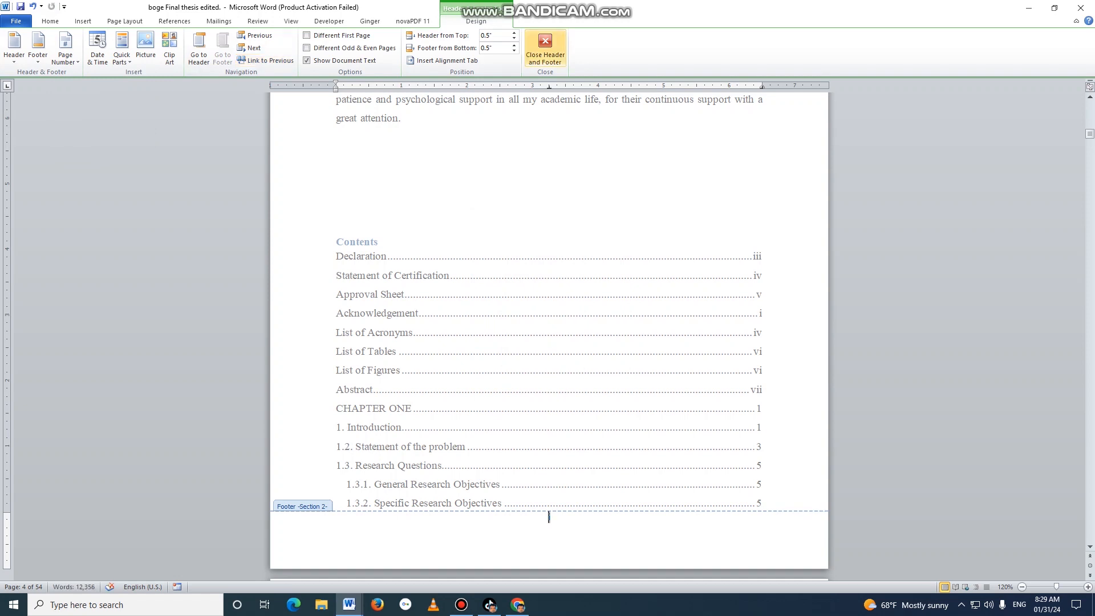
left_click(545, 46)
Check the page numbers at the bottom of the front-matter pages from the table of contents through the Abstract.
scroll(549, 339, "down", 12)
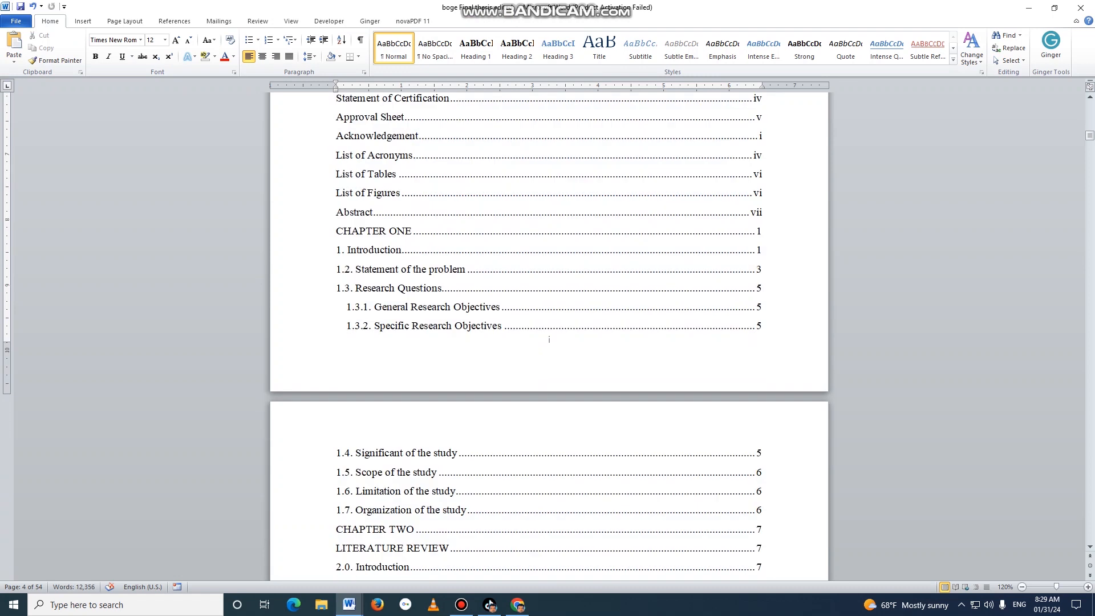
left_click(549, 339)
scroll(549, 339, "down", 10)
scroll(549, 339, "down", 13)
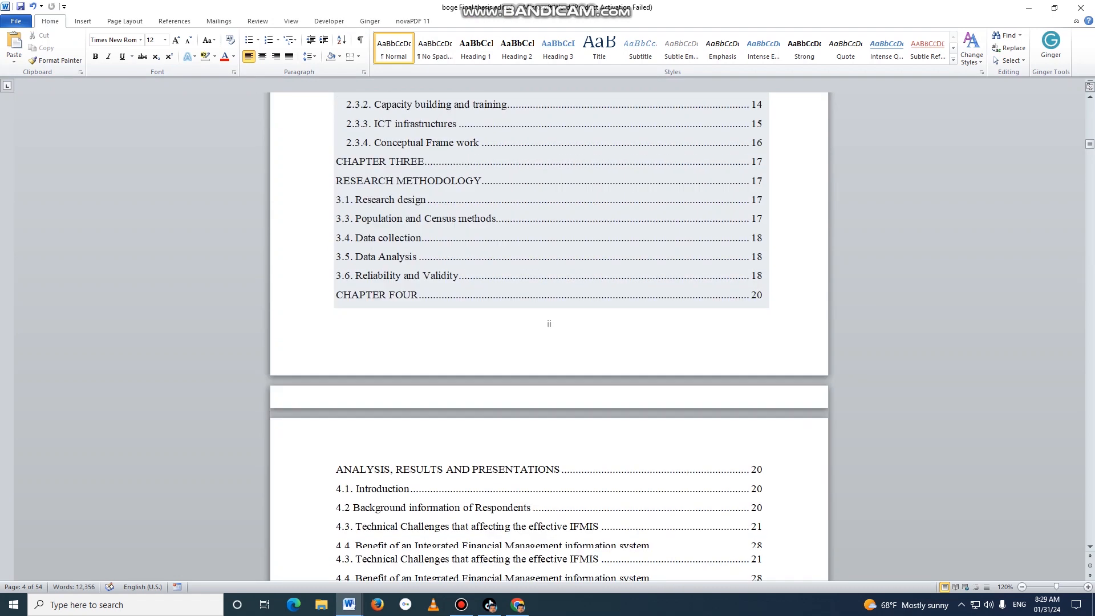
scroll(549, 340, "down", 20)
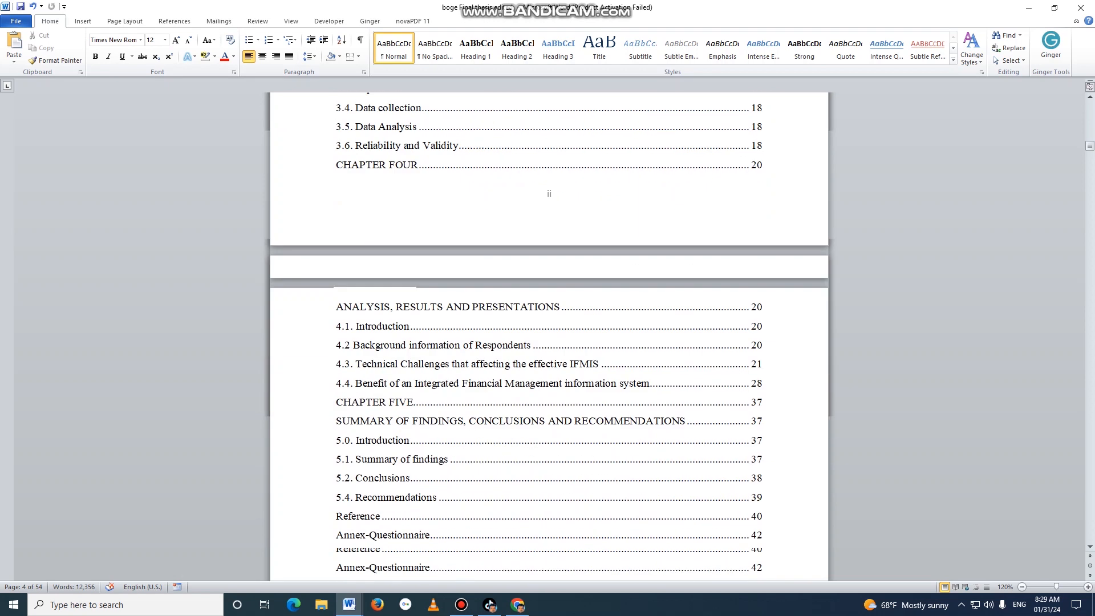
scroll(549, 339, "down", 20)
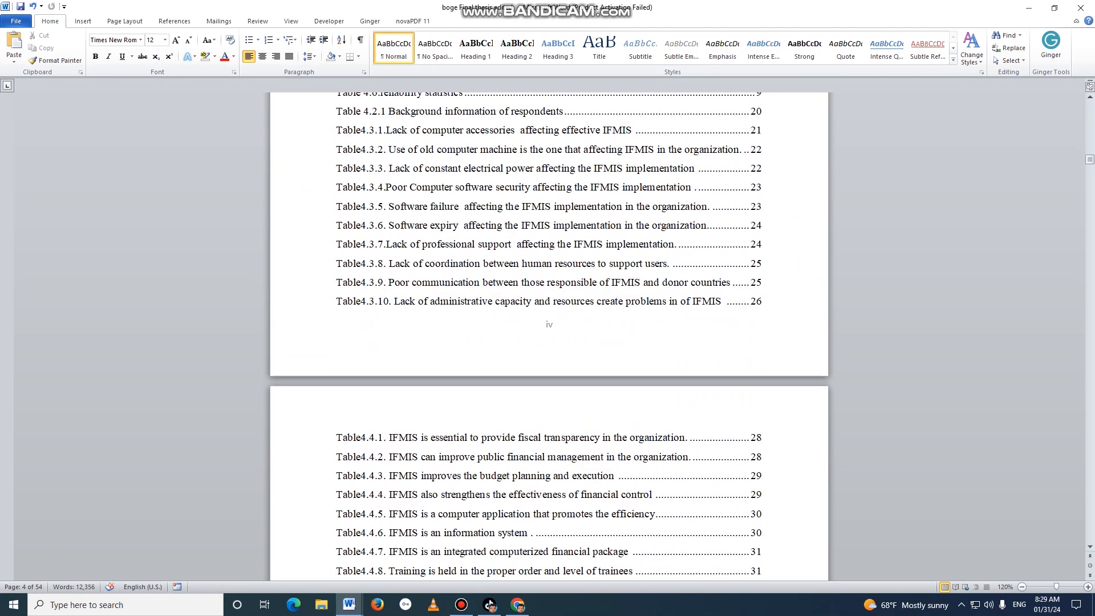
scroll(549, 339, "down", 15)
scroll(549, 339, "down", 5)
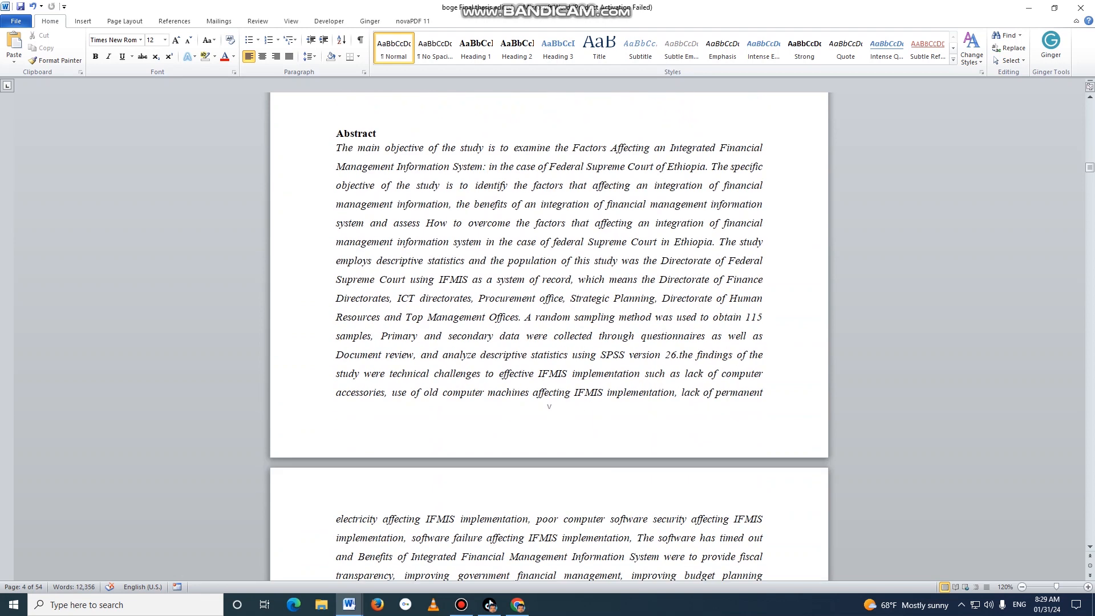
scroll(549, 340, "down", 20)
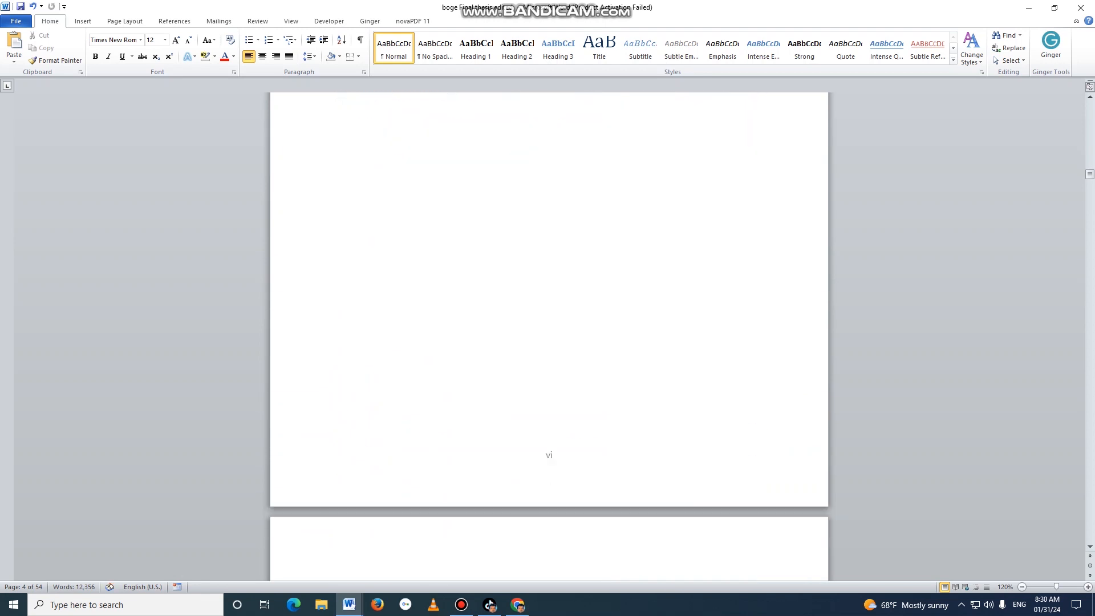
Check the footer page numbers where Chapter One begins, and review the front matter from the Acknowledgement page through the table of contents.
scroll(549, 339, "down", 3)
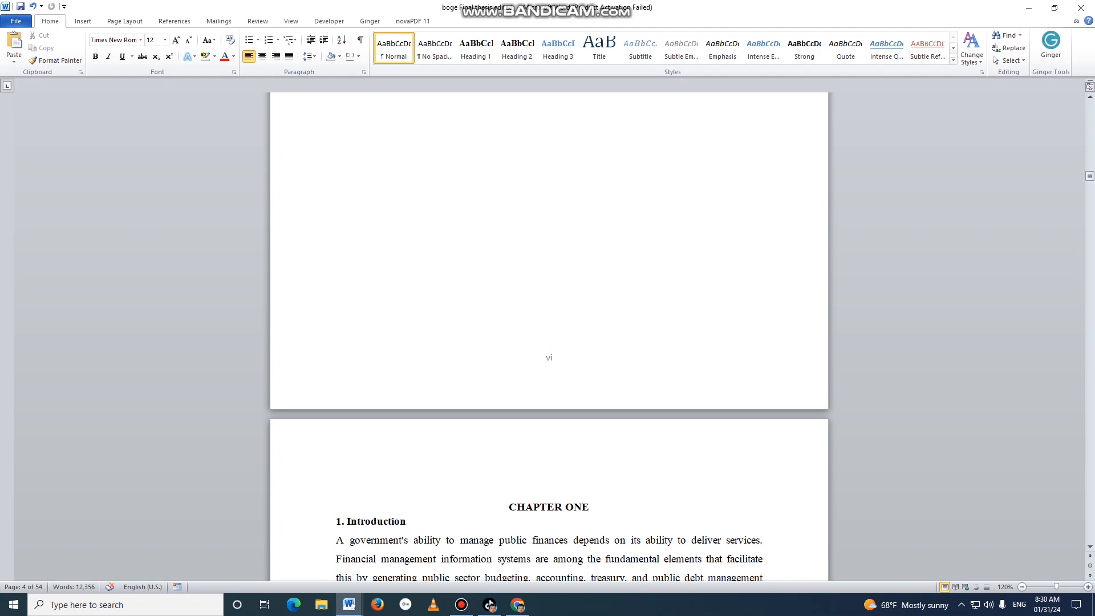
scroll(549, 340, "down", 2)
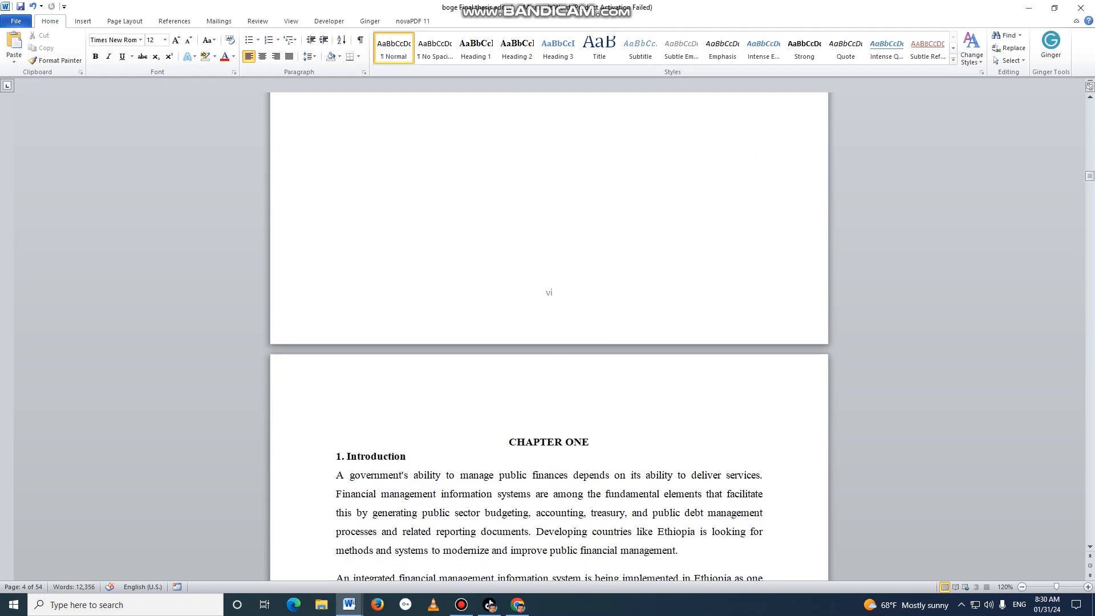
scroll(550, 340, "down", 20)
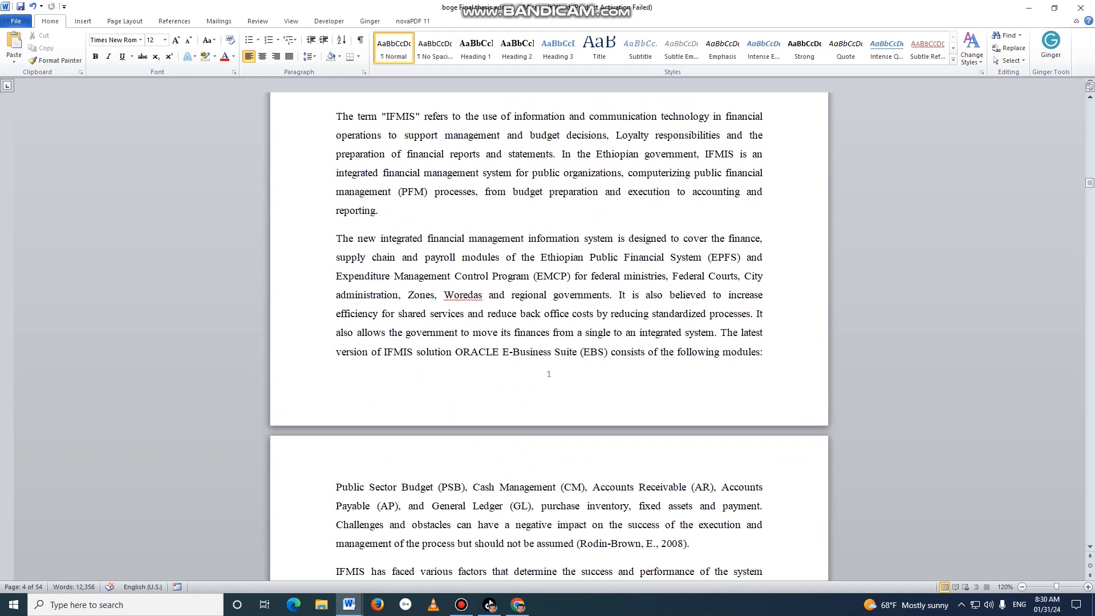
scroll(549, 339, "up", 20)
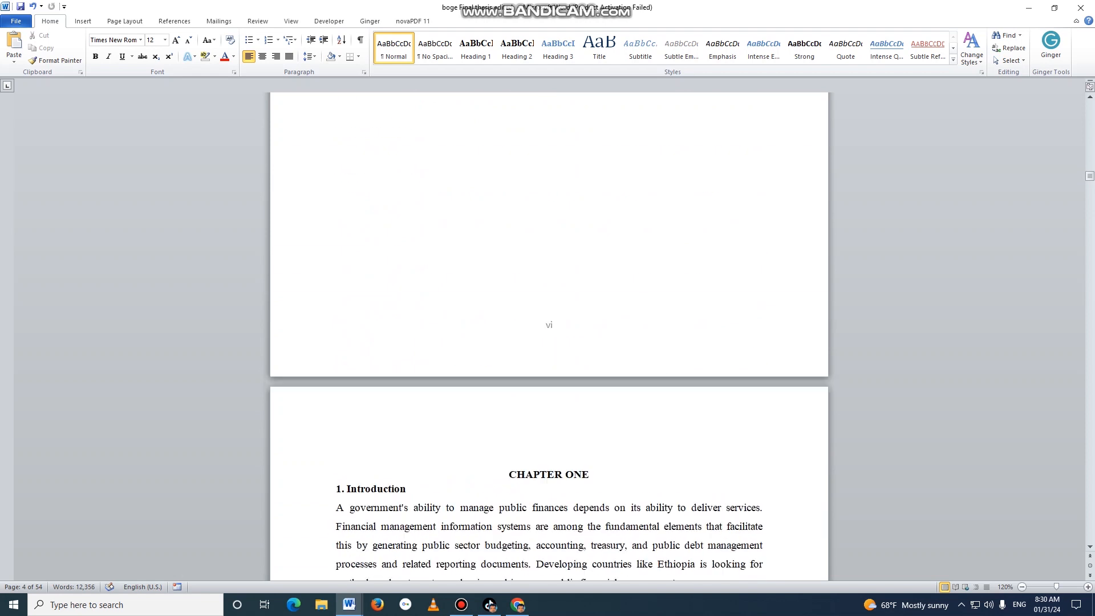
scroll(549, 339, "up", 20)
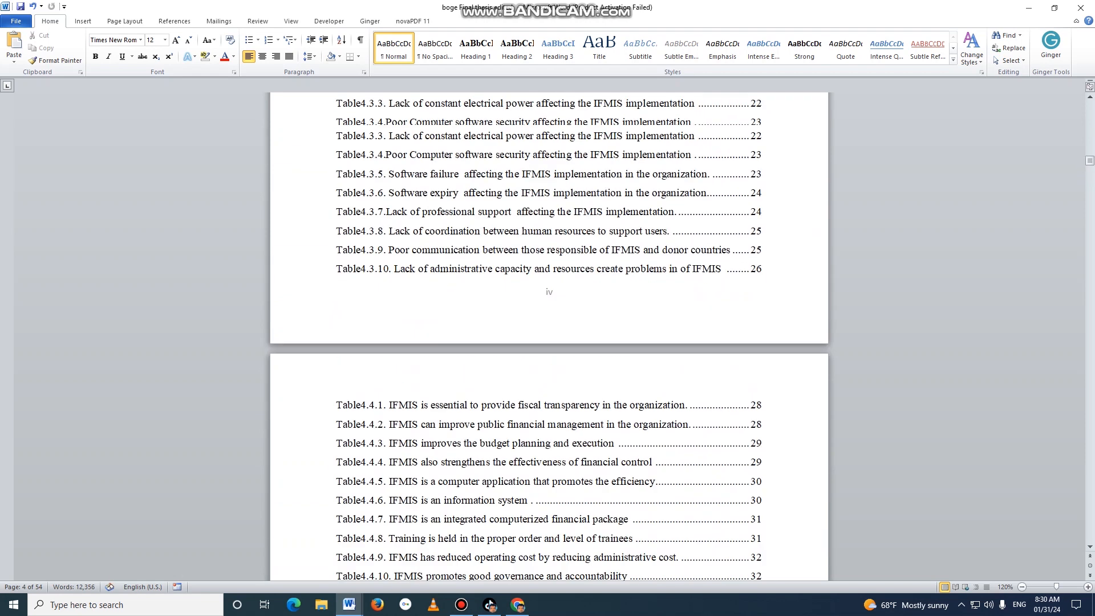
scroll(549, 339, "up", 20)
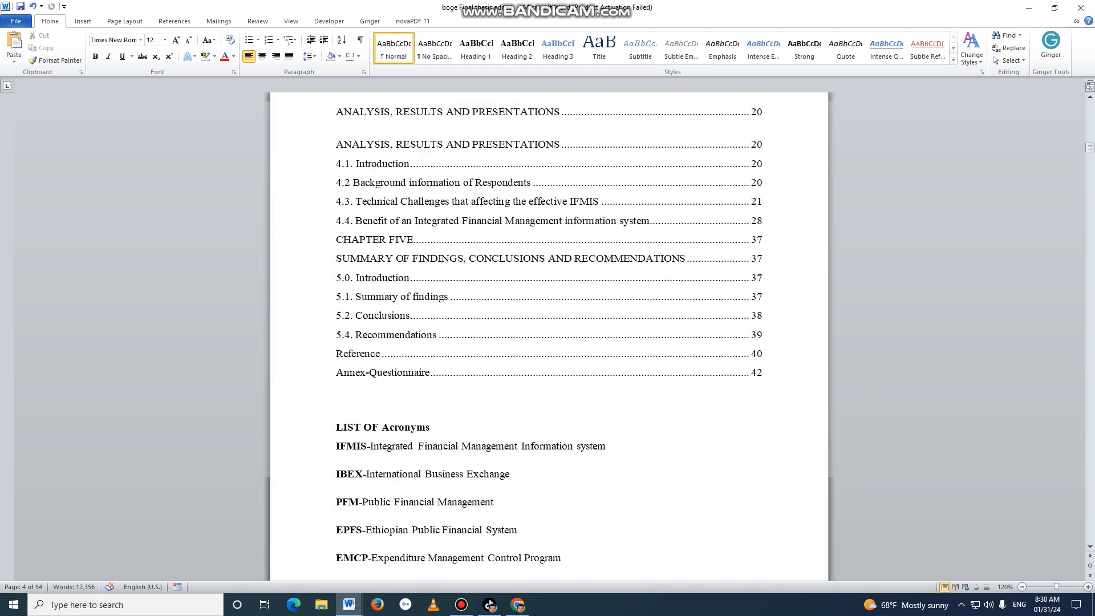
scroll(549, 339, "up", 20)
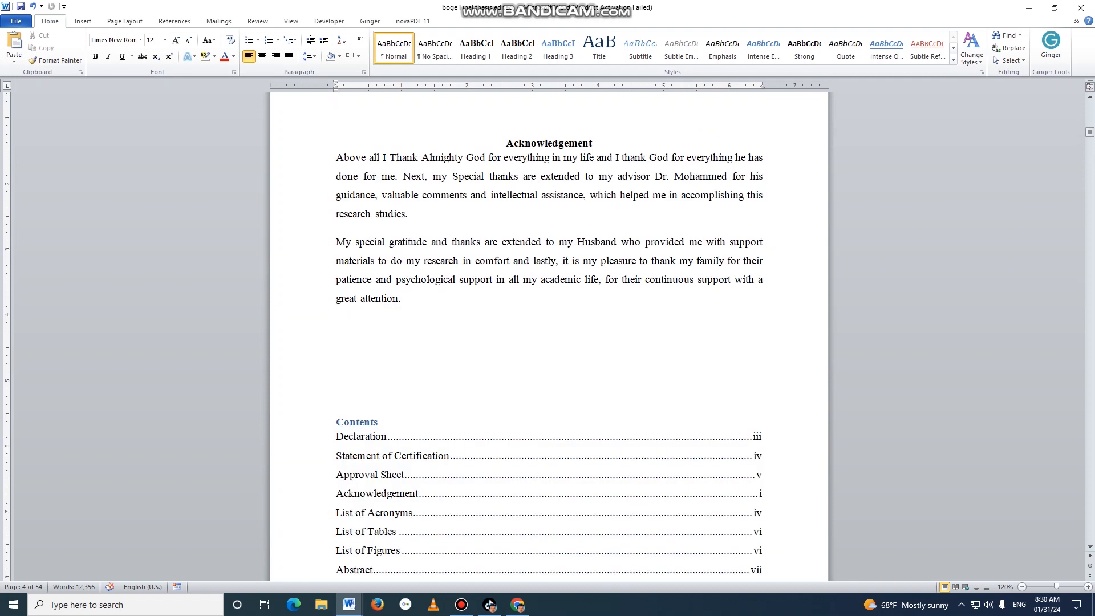
scroll(549, 242, "down", 8)
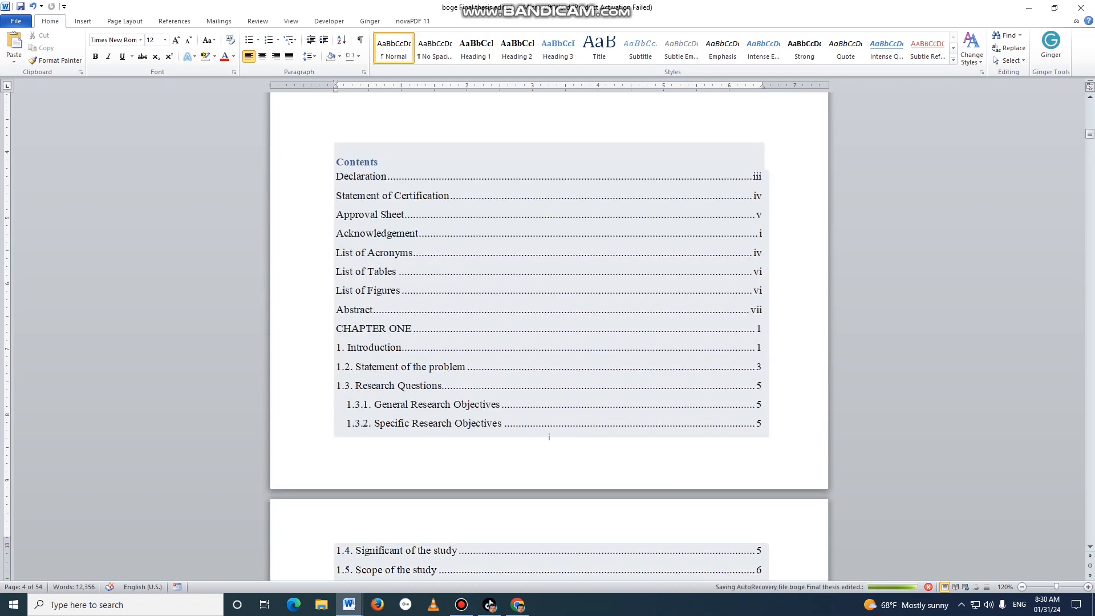
scroll(549, 337, "down", 8)
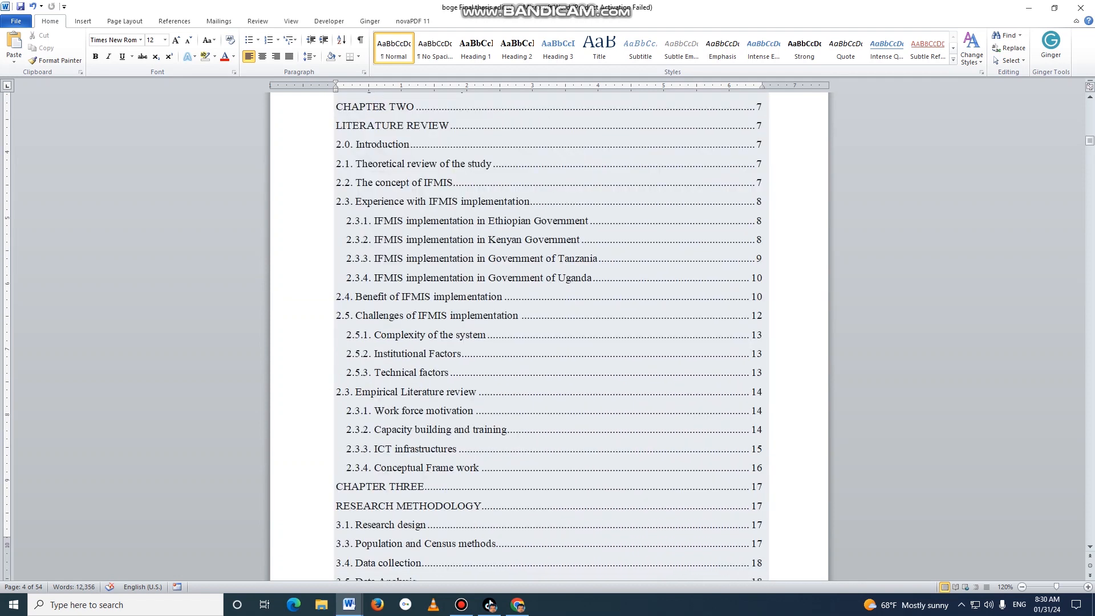
scroll(549, 337, "down", 3)
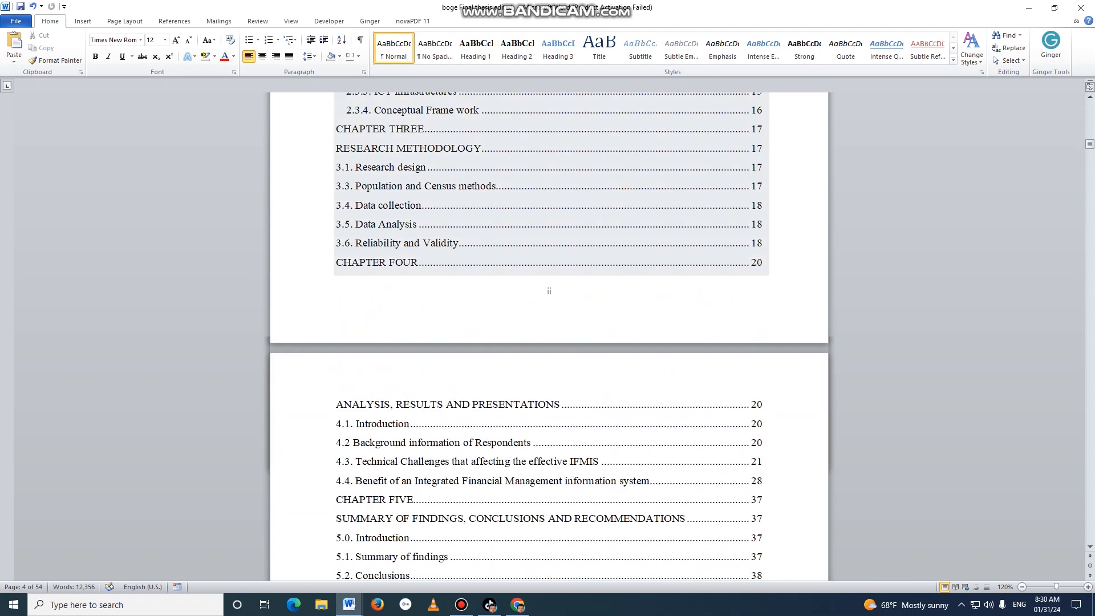